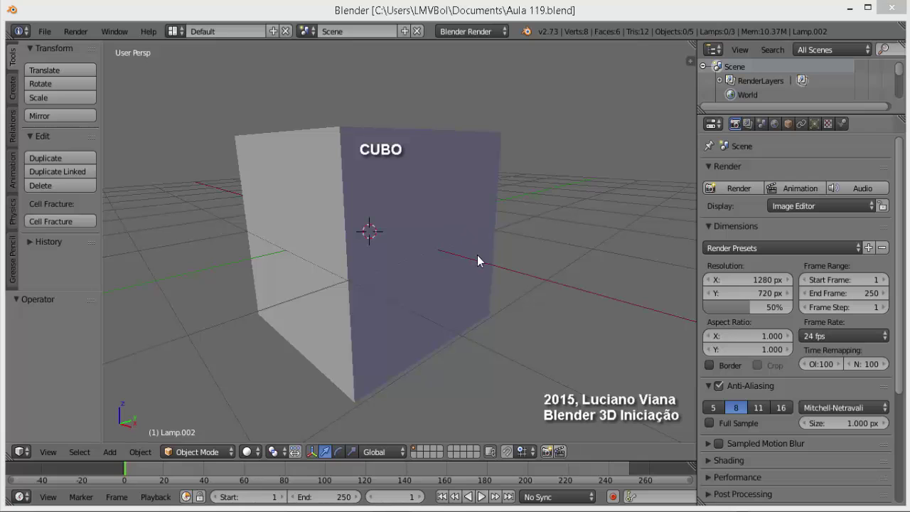
- Select the cube, adjust the zoom, and switch the viewport shading to Wireframe
right_click(455, 257)
scroll(454, 255, down, 5)
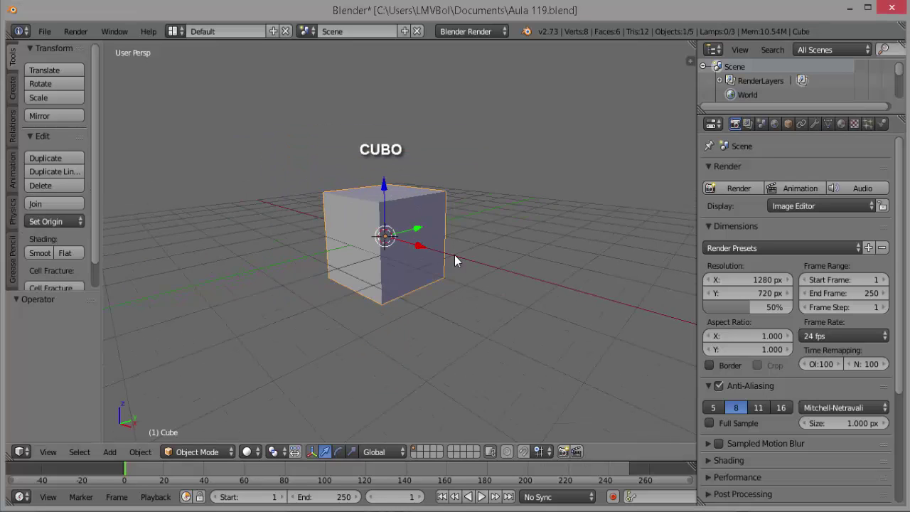
scroll(454, 255, up, 6)
scroll(454, 255, down, 2)
scroll(454, 255, down, 2)
scroll(455, 259, up, 2)
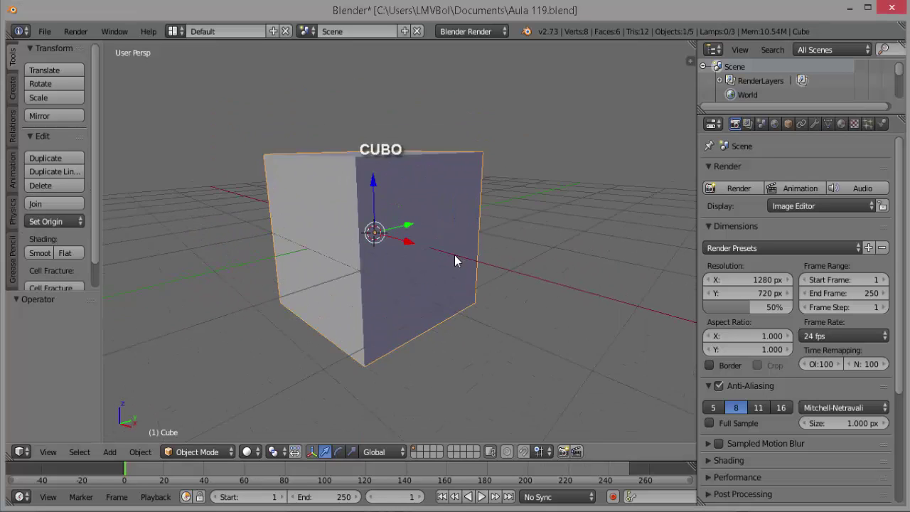
scroll(455, 258, up, 2)
scroll(455, 259, down, 2)
scroll(454, 258, up, 1)
scroll(454, 258, down, 1)
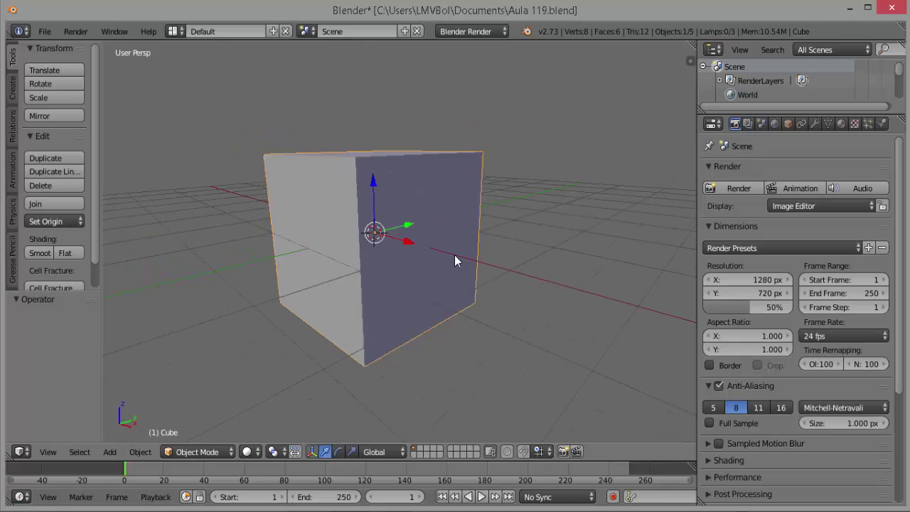
scroll(455, 260, up, 1)
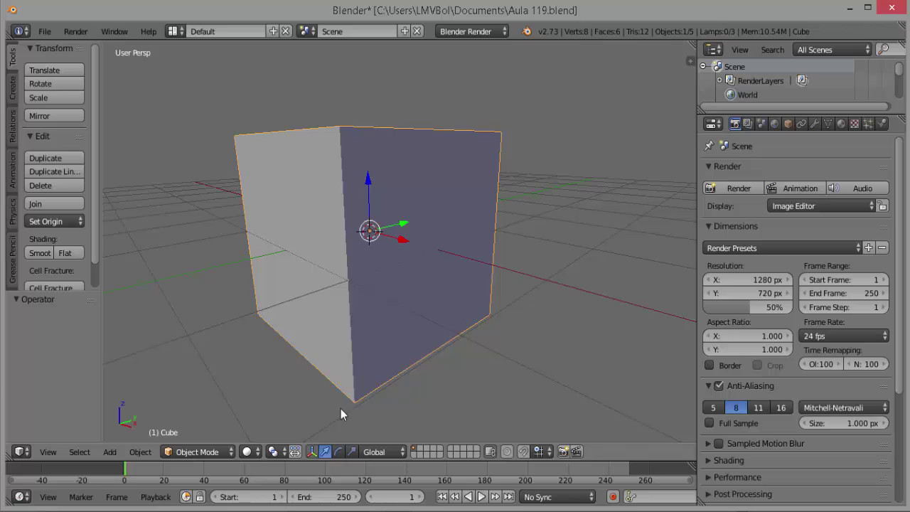
click(256, 453)
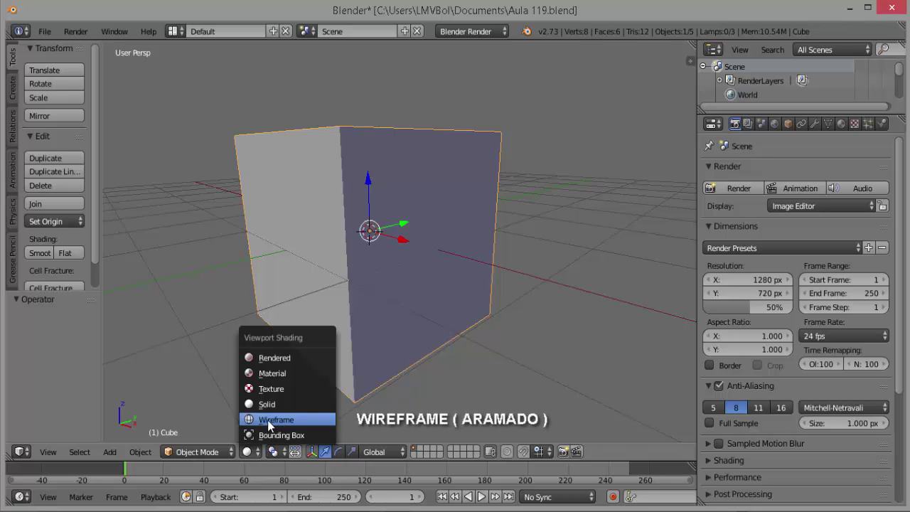
click(269, 421)
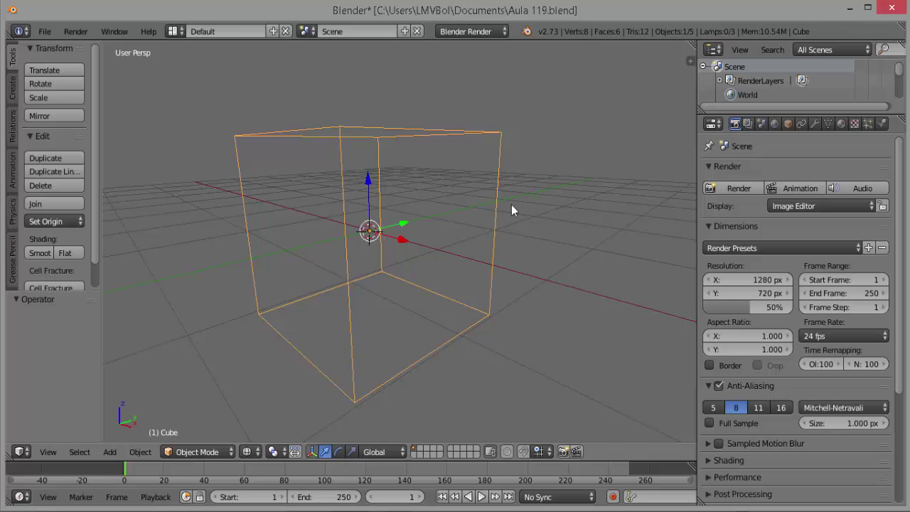
- Add a plane, lower it along Z to the cube's base, and scale it to 0.904
key(shift+a)
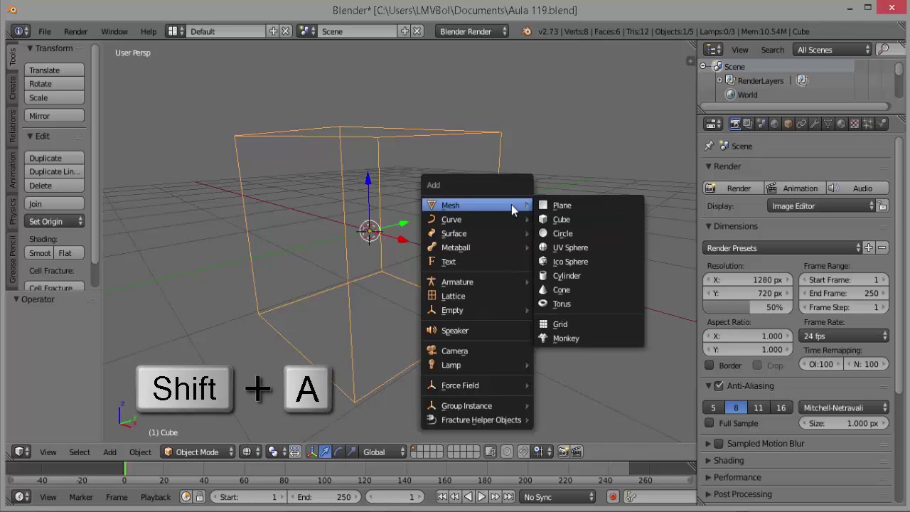
click(558, 206)
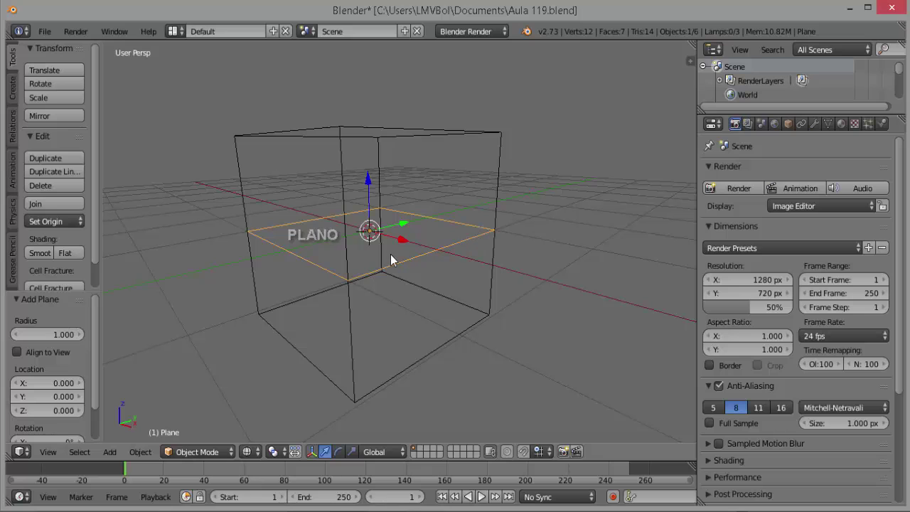
key(g)
key(z)
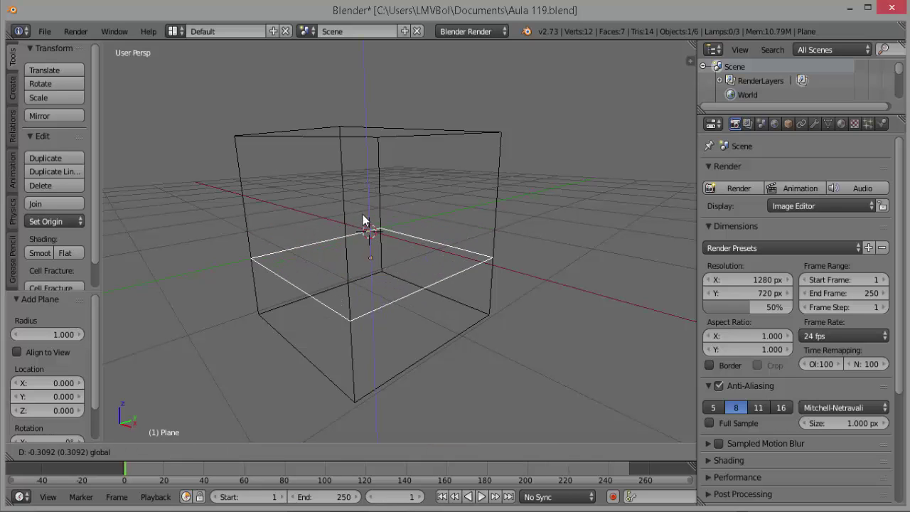
click(361, 263)
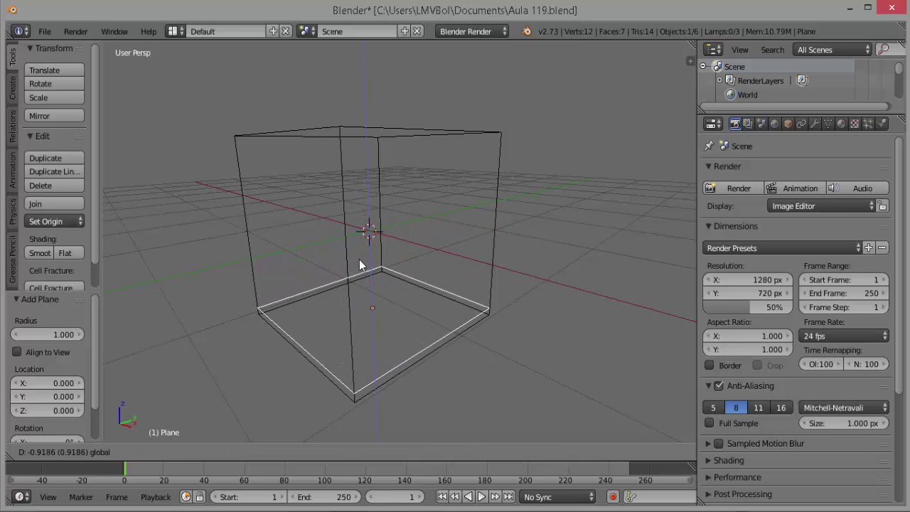
key(s)
key(s)
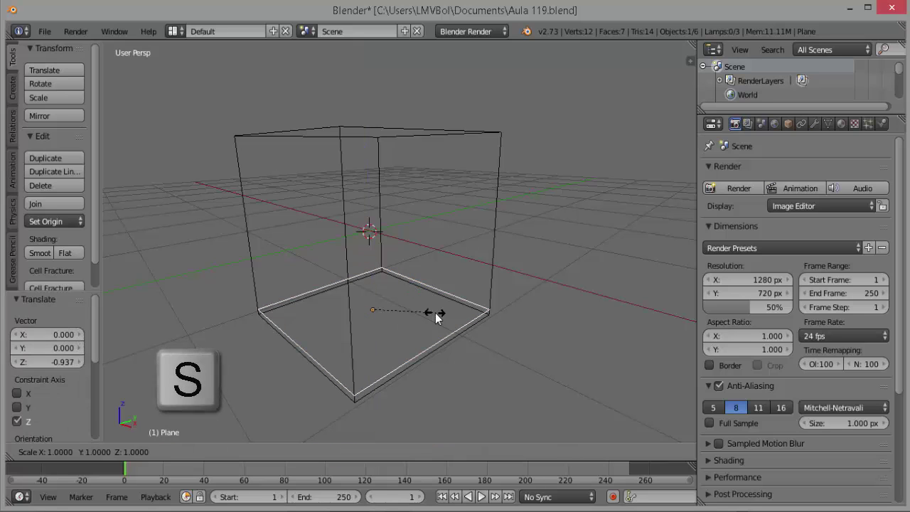
click(428, 313)
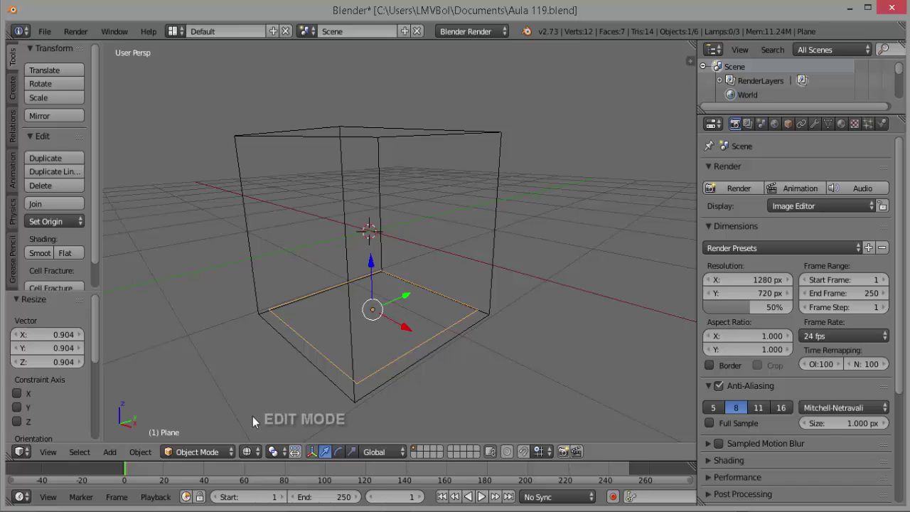
click(227, 451)
- In Edit Mode, subdivide the plane three times into an 8×8 grid, then return to Object Mode
click(205, 420)
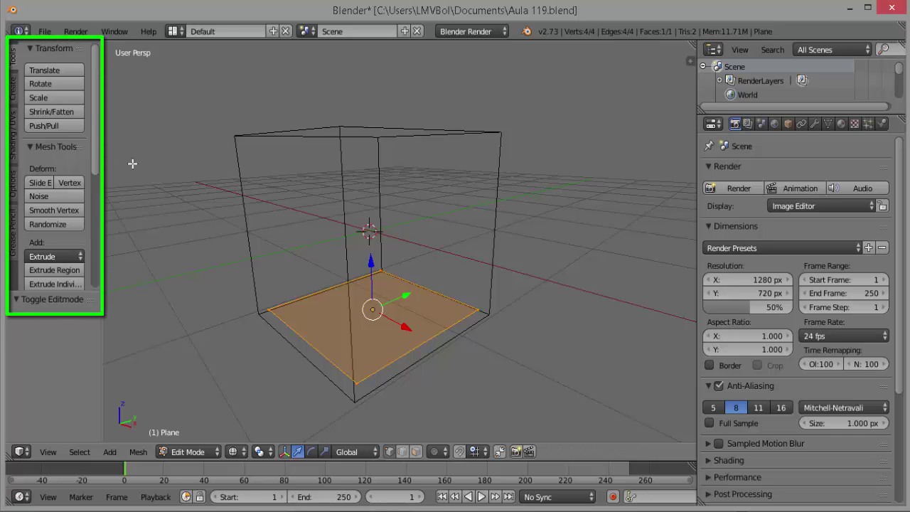
drag(95, 56, 92, 126)
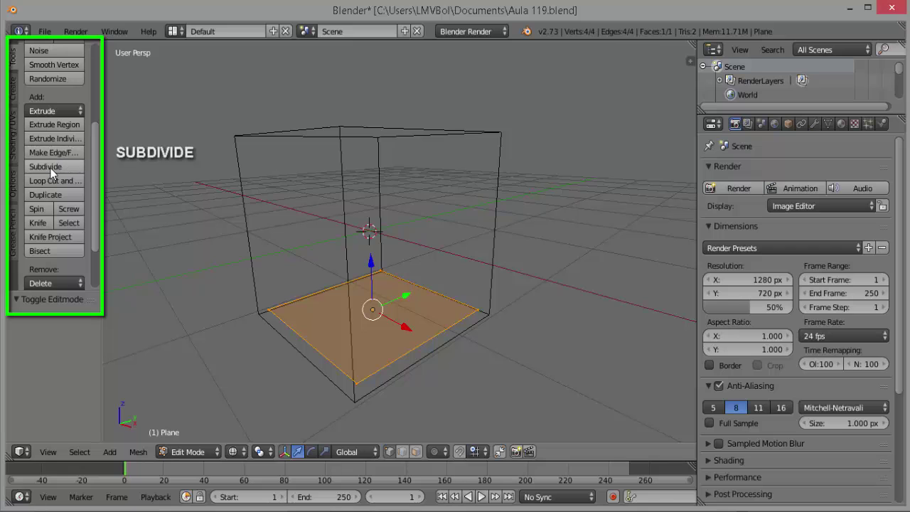
click(50, 168)
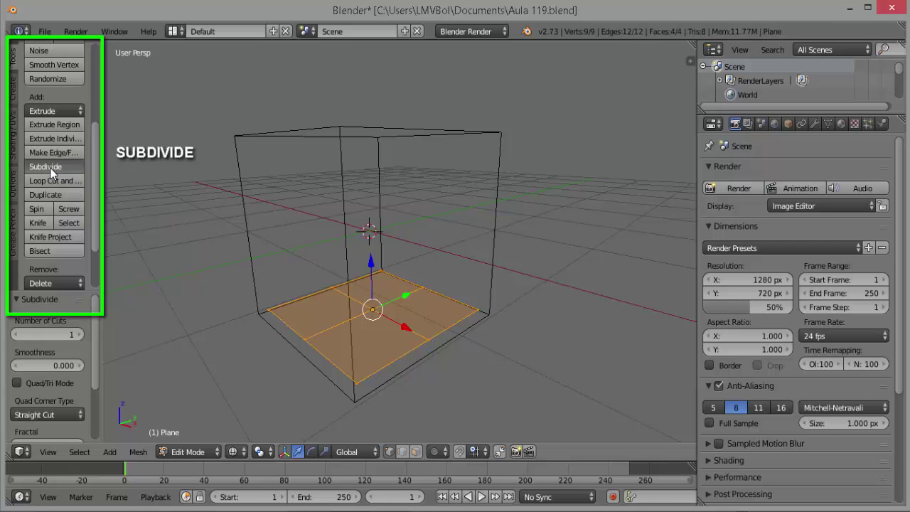
click(50, 167)
click(50, 167)
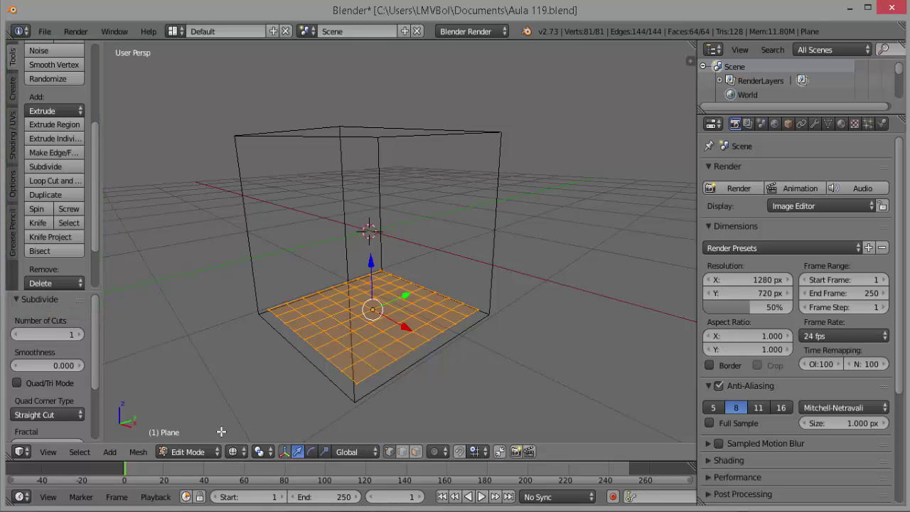
click(219, 453)
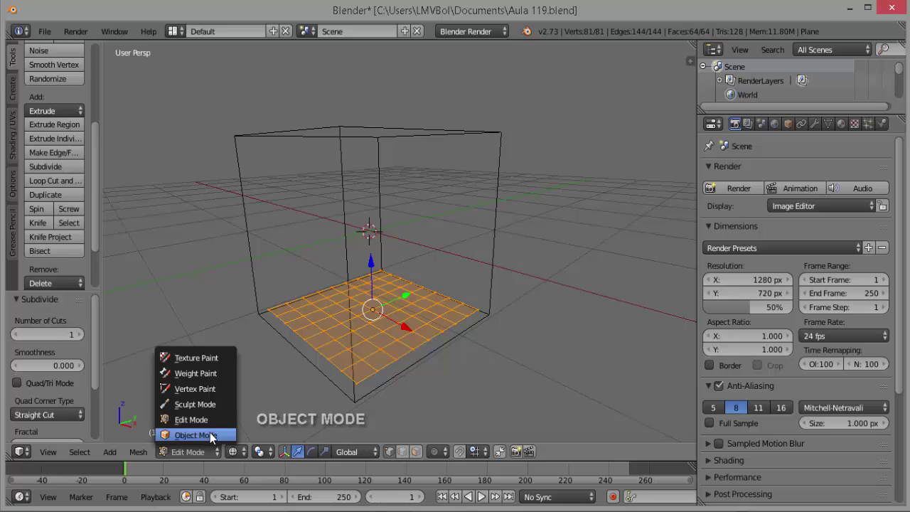
click(210, 434)
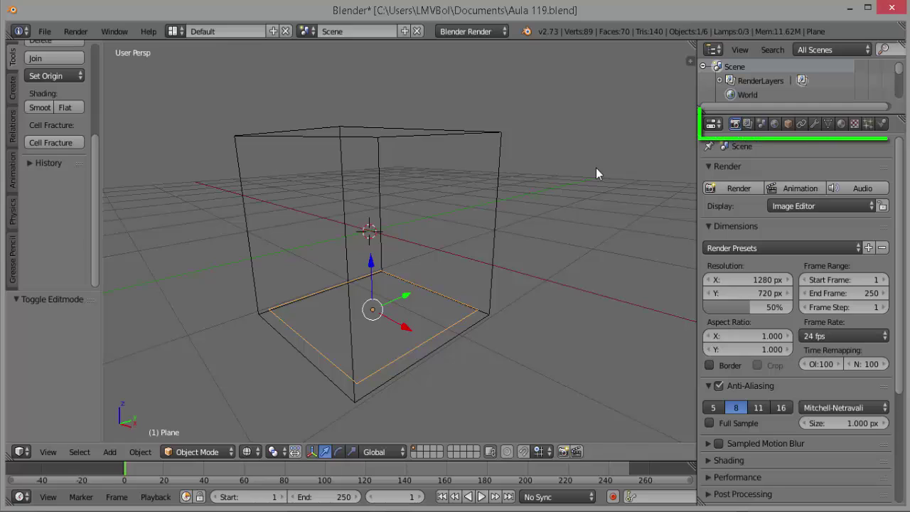
- Add a new Emitter particle system to the plane in the Particles properties
click(868, 125)
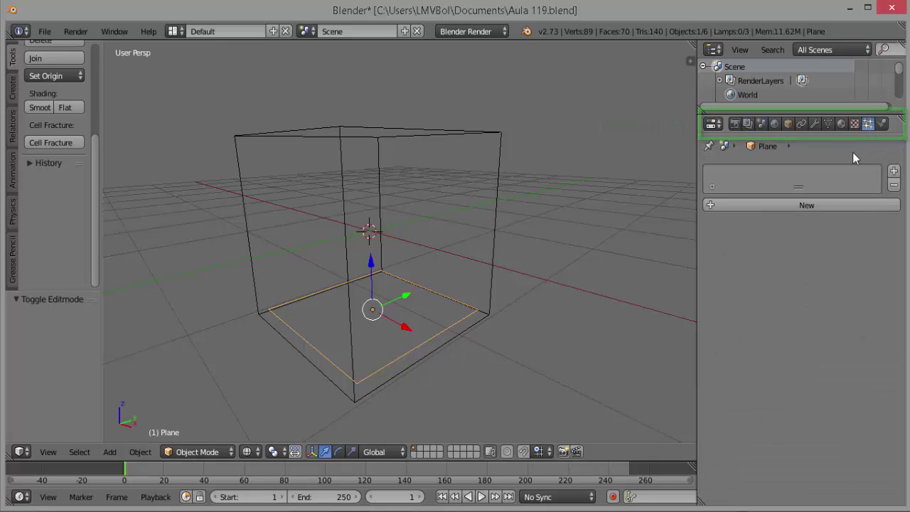
click(808, 205)
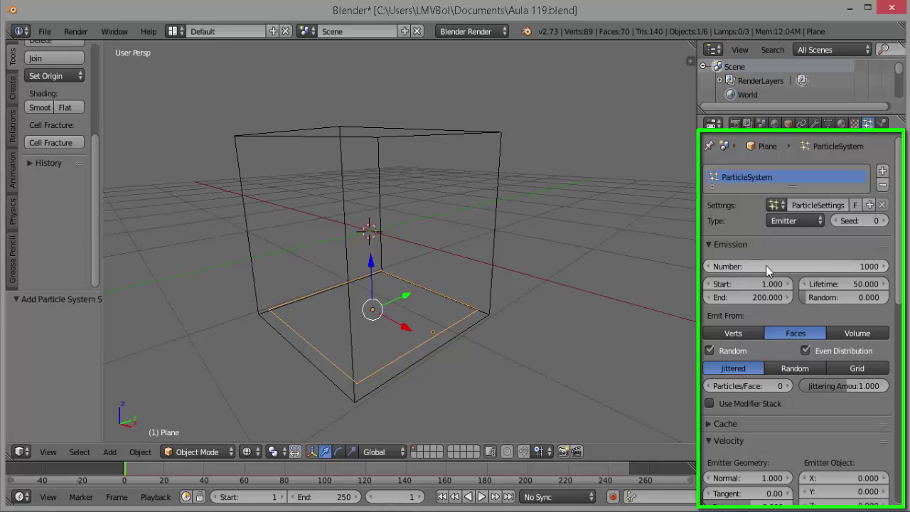
- Set the particle emission number to 15000 and the lifetime to 20
click(802, 265)
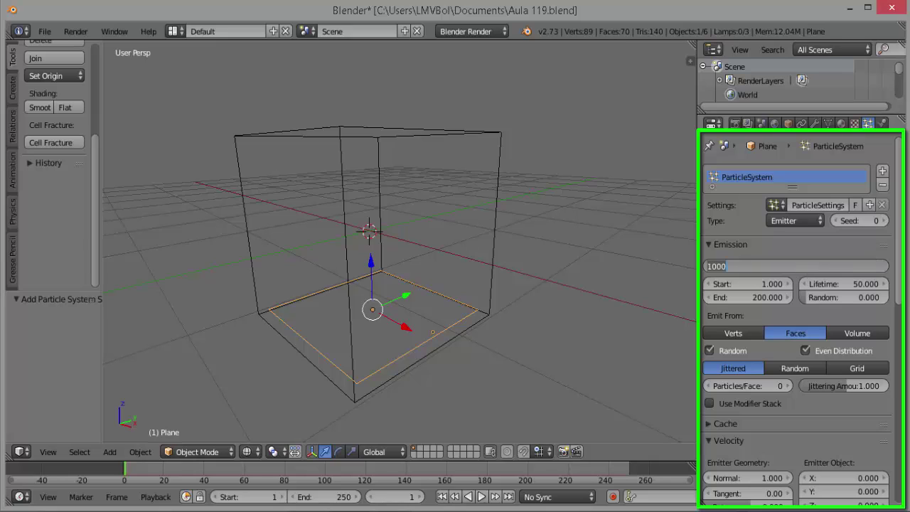
text(15)
text(00)
key(Return)
click(848, 283)
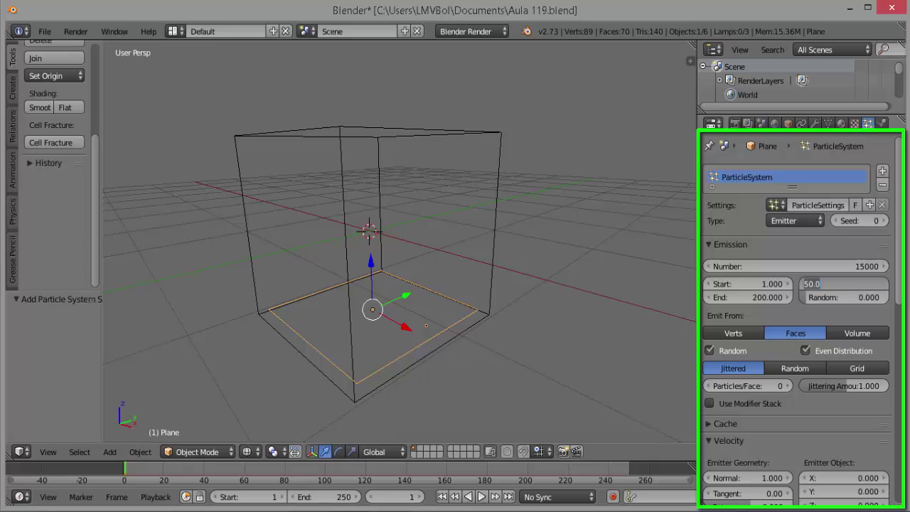
text(20)
key(Return)
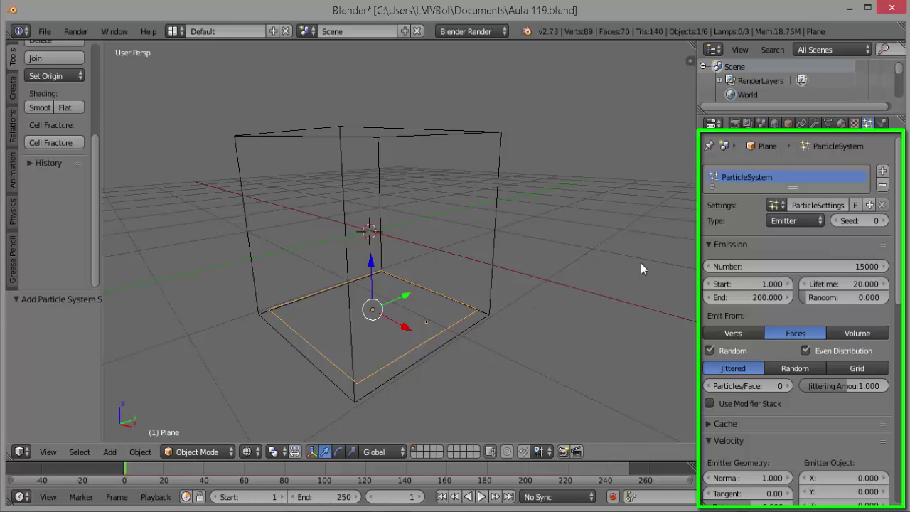
- Play the animation to preview the emission, then stop and rewind to frame 1
click(482, 497)
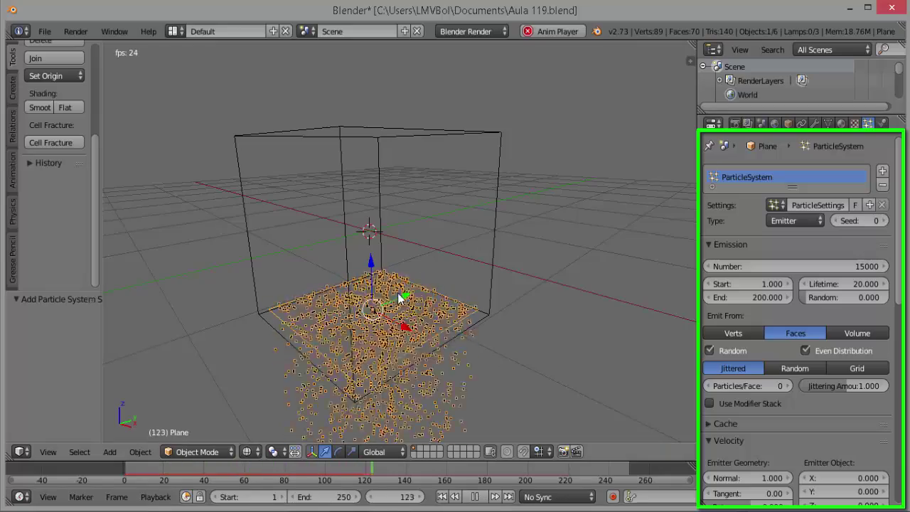
key(shift+Left)
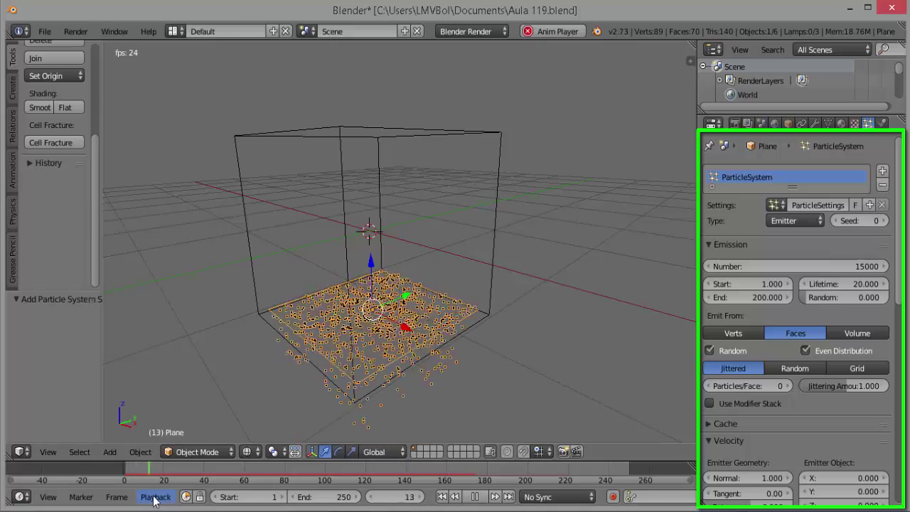
click(475, 496)
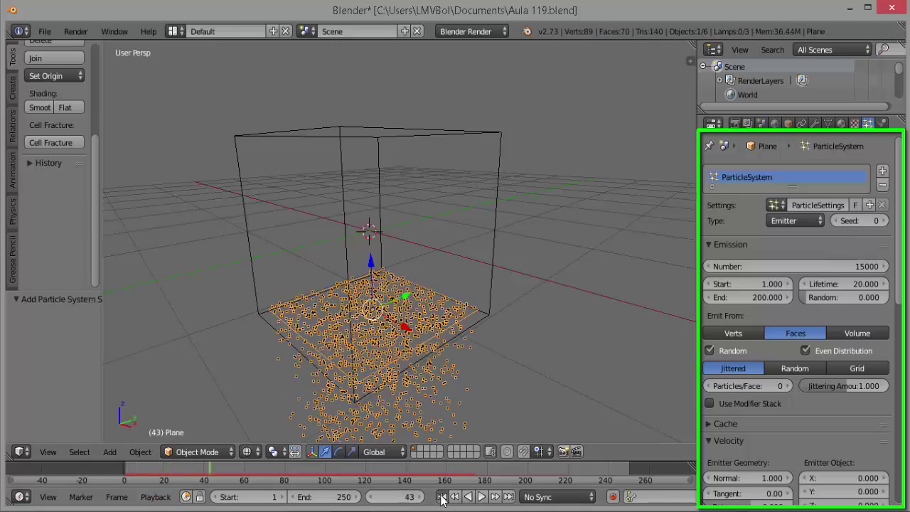
click(440, 497)
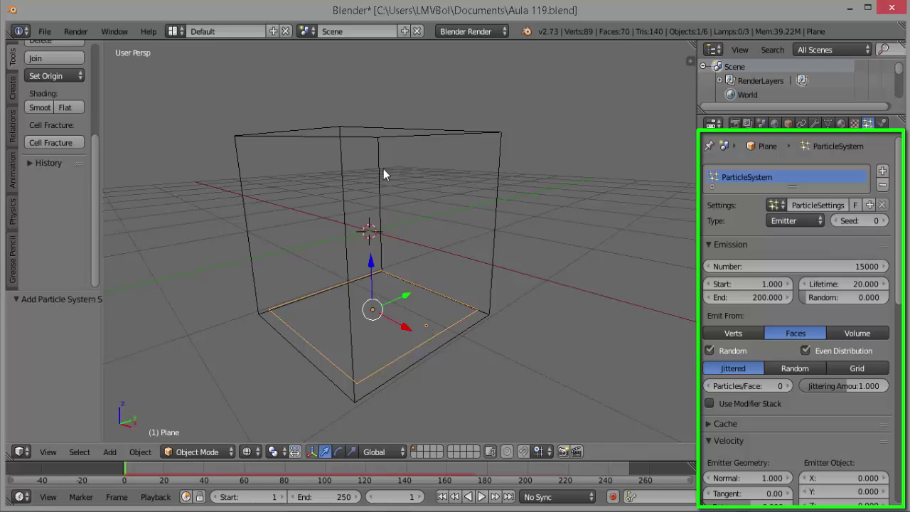
- Set the emitter's normal velocity to 5 and preview the faster particles
drag(899, 200, 898, 288)
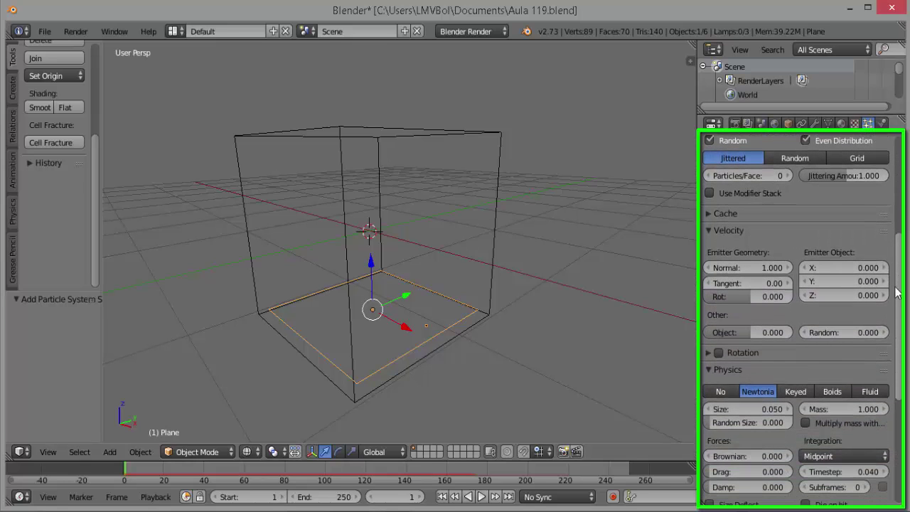
click(729, 270)
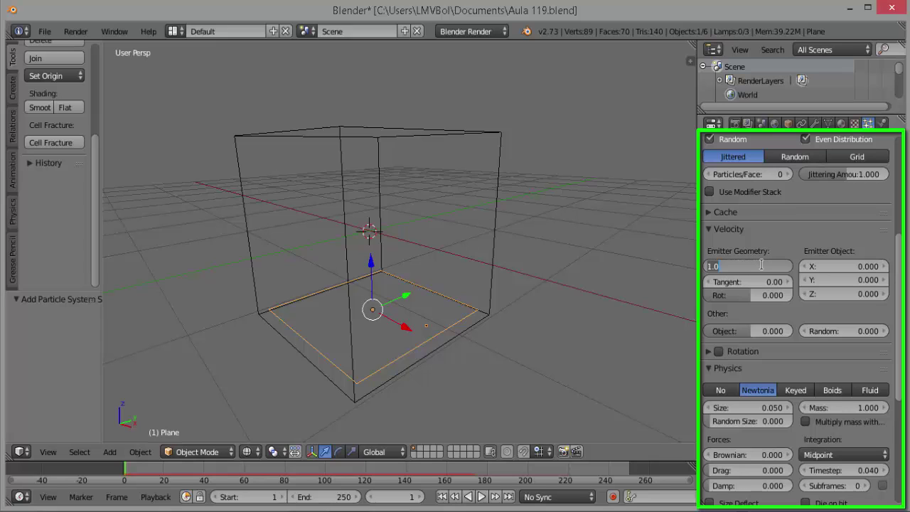
text(5)
key(Return)
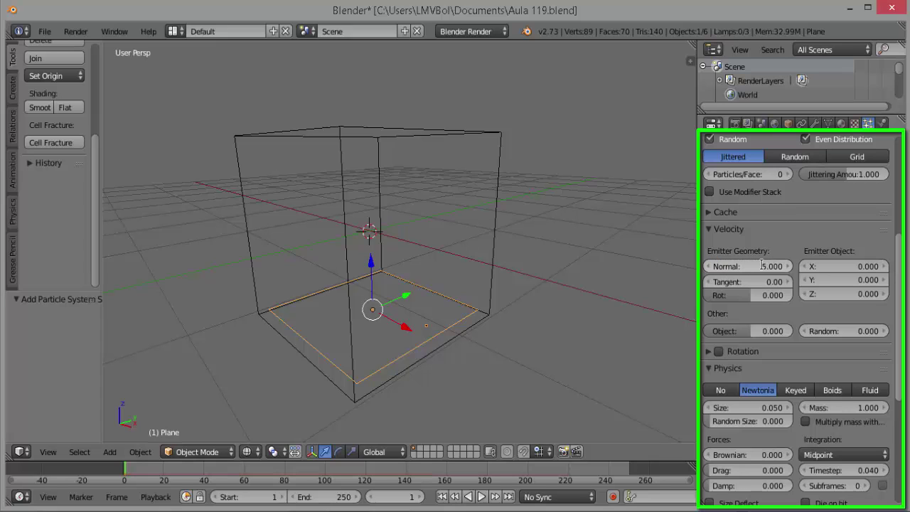
click(482, 497)
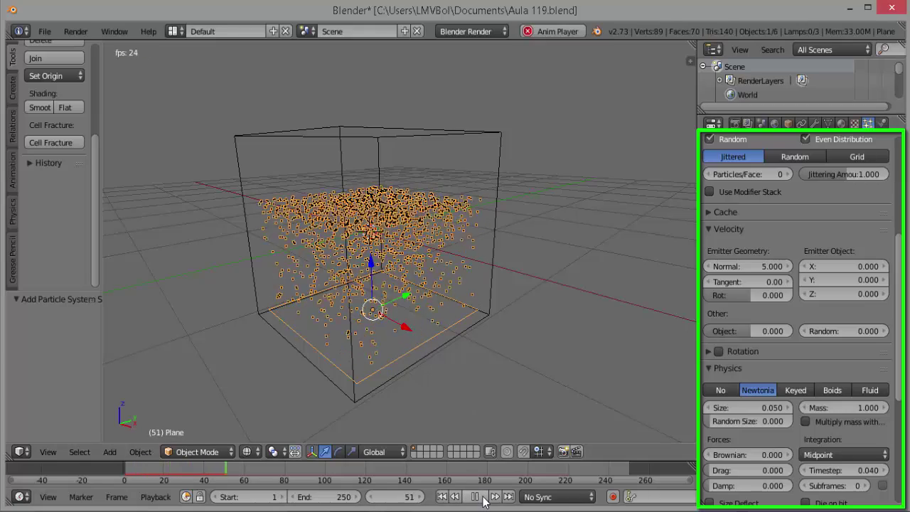
click(483, 498)
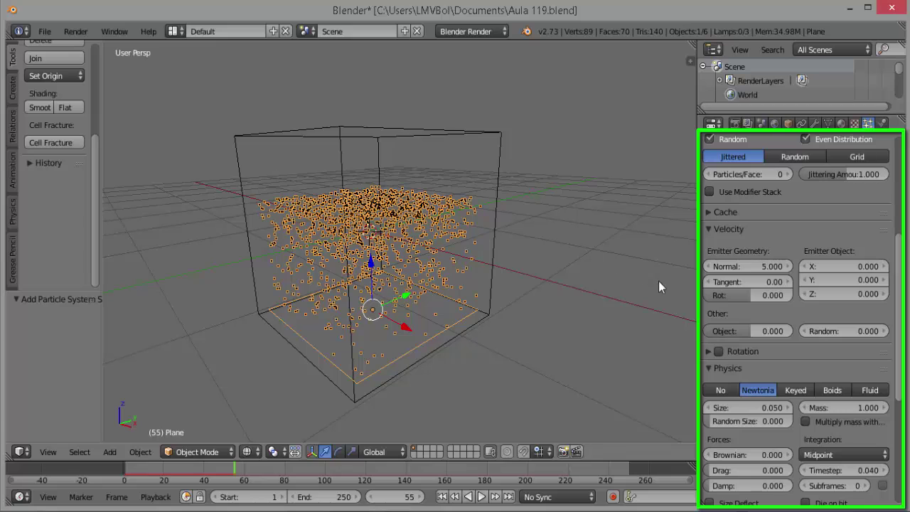
- Raise the normal velocity to 6, rewind to frame 1, and replay the animation
click(747, 266)
text(6)
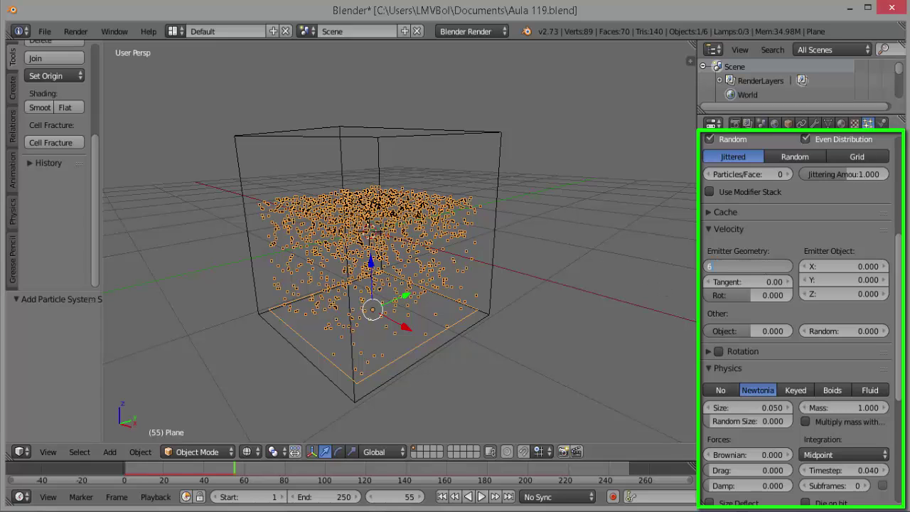
key(Return)
key(shift+Left)
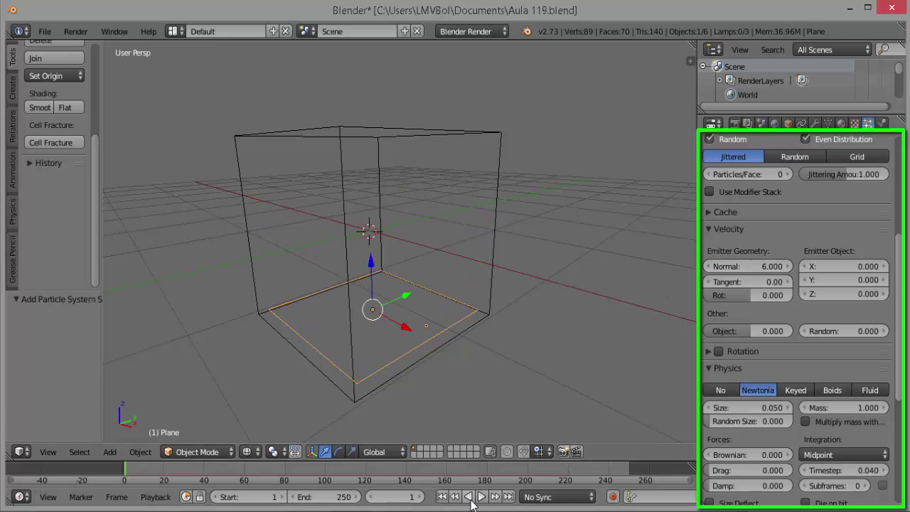
click(481, 497)
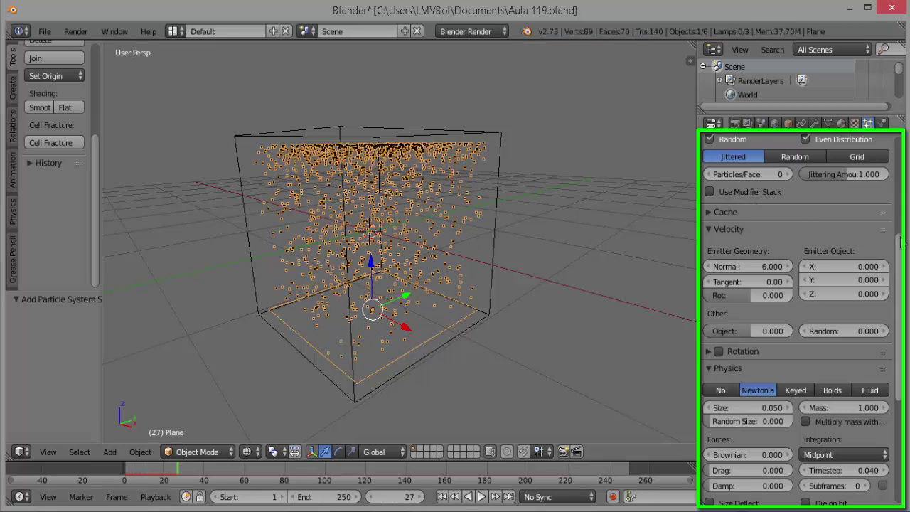
drag(898, 240, 908, 355)
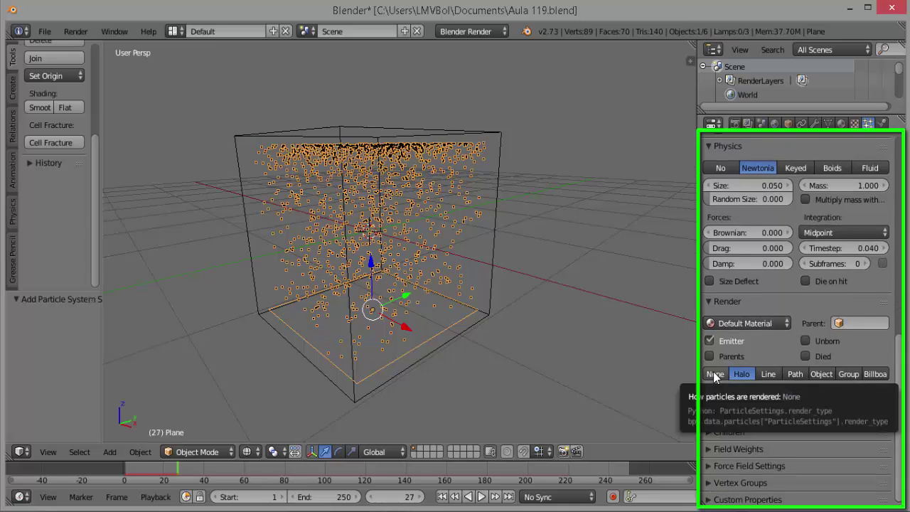
- Set the particle render type to None and display the particles as Points
click(714, 373)
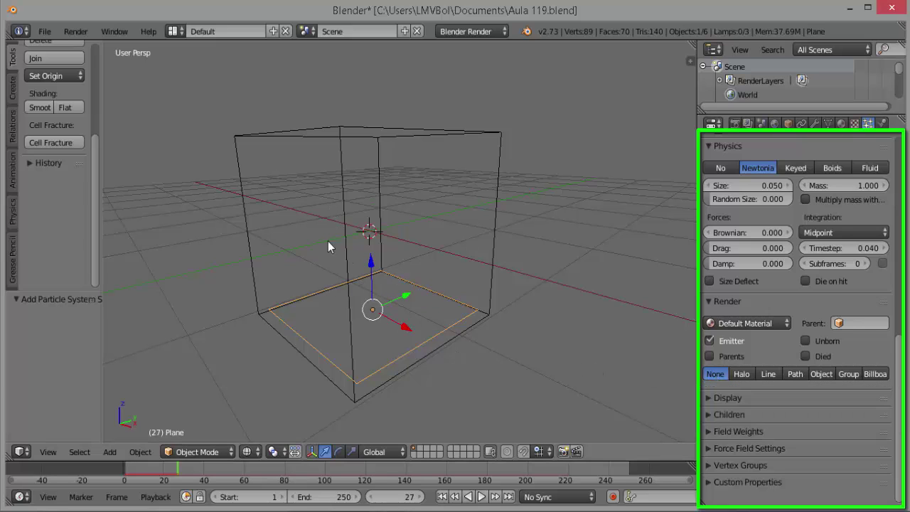
click(708, 398)
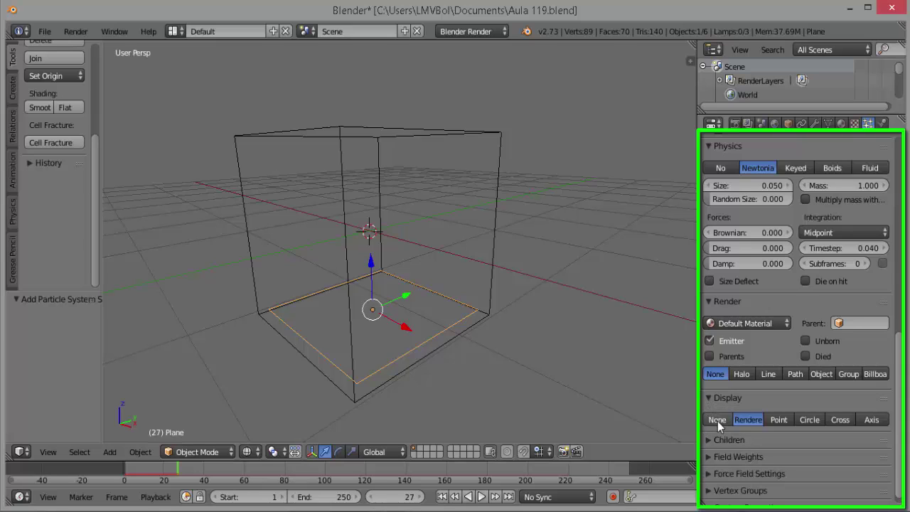
click(783, 418)
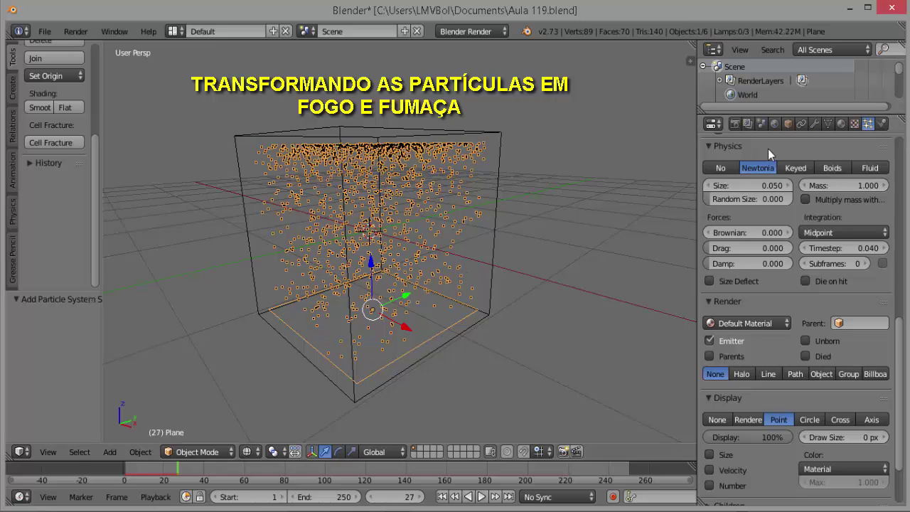
- Show the Plane's Physics properties to list the available physics types
click(882, 123)
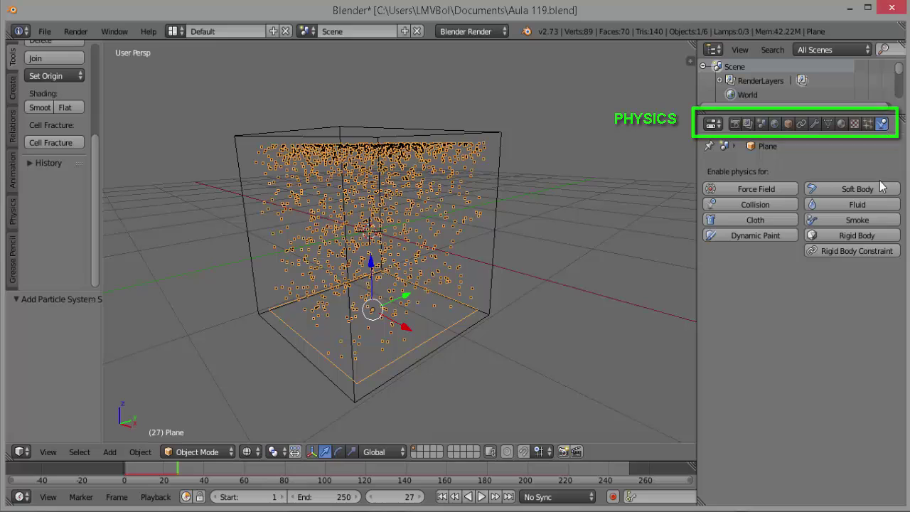
- Enable Smoke physics on the Plane and set its smoke type to Flow
click(856, 220)
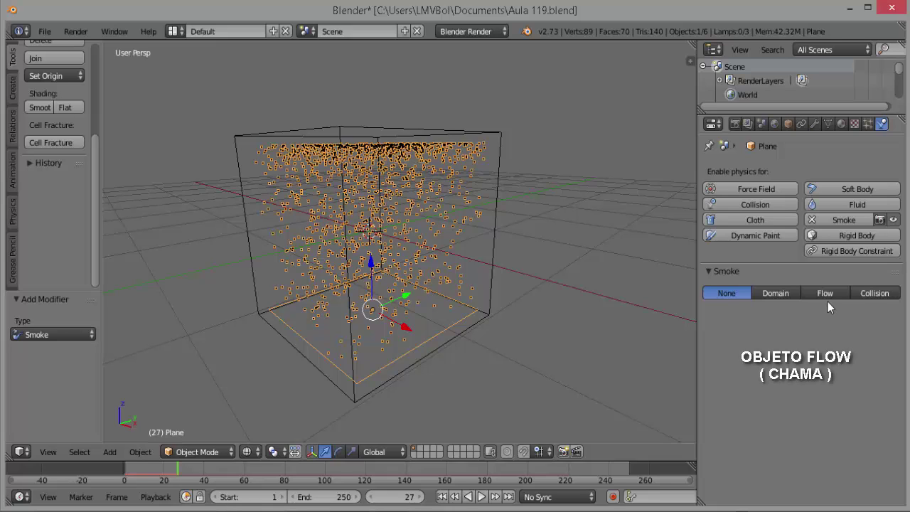
click(830, 293)
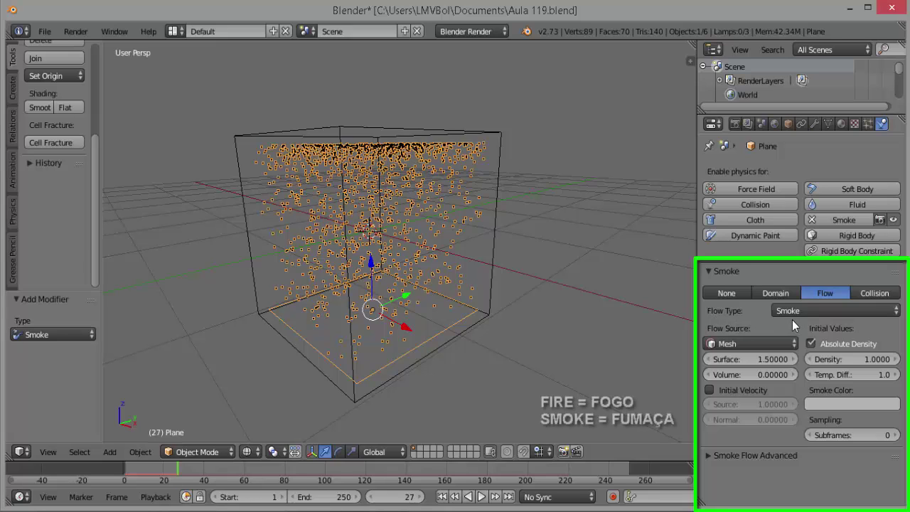
- Set the smoke Flow Source to Particle System, linked to the plane's ParticleSystem
click(891, 311)
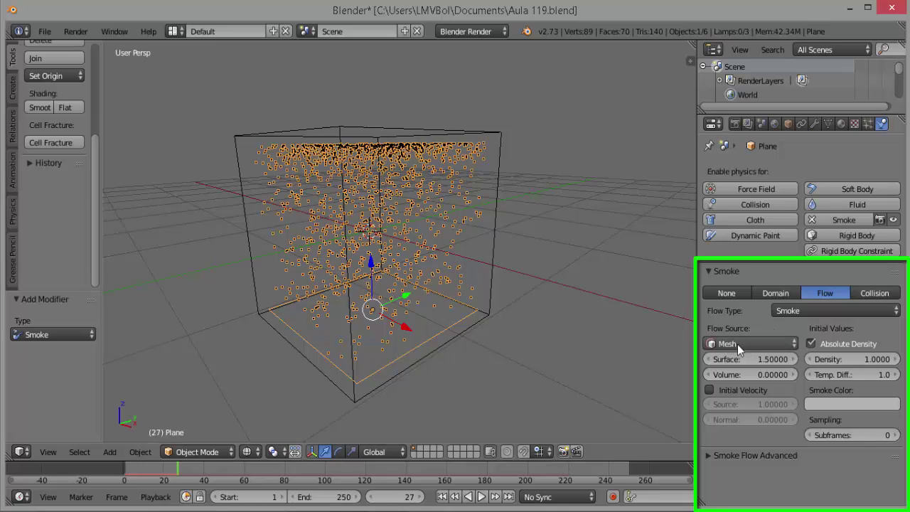
click(794, 342)
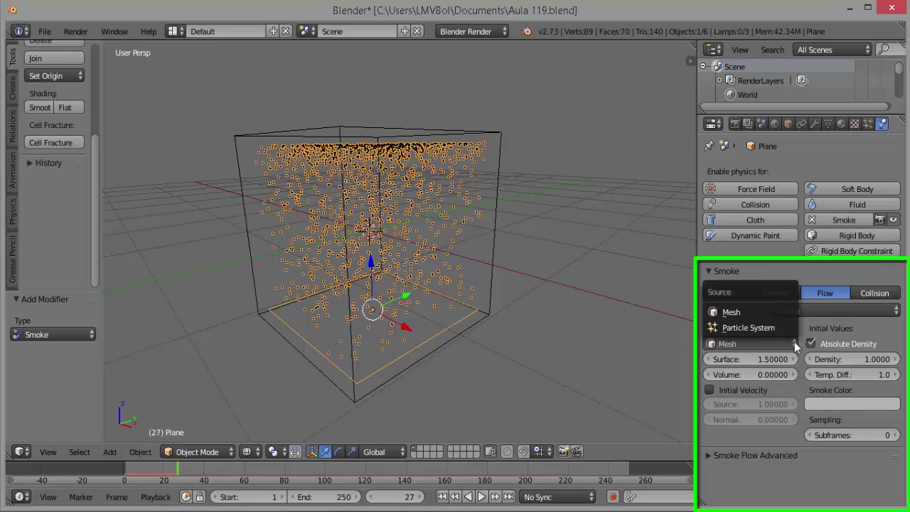
click(743, 328)
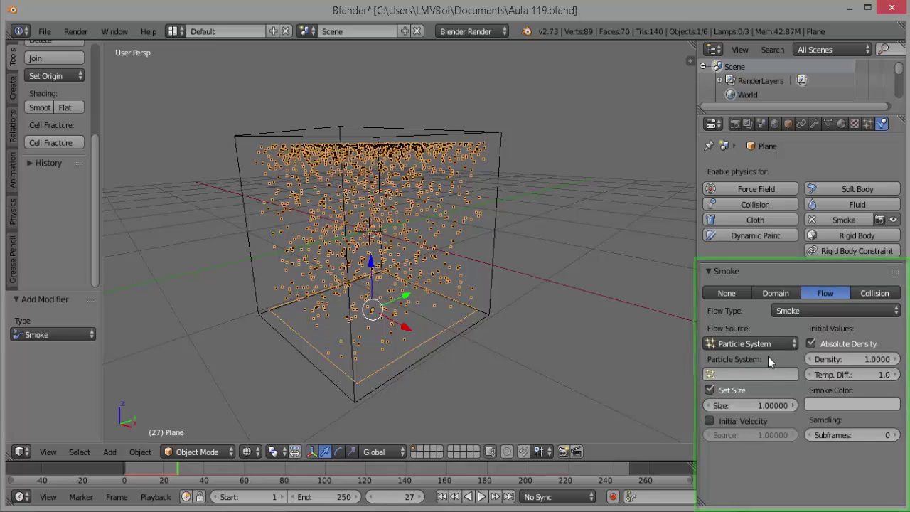
click(746, 375)
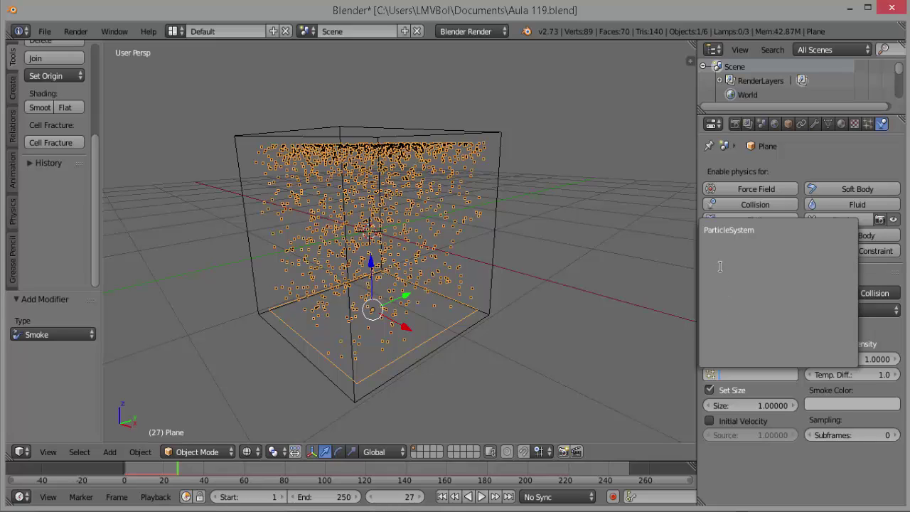
click(731, 230)
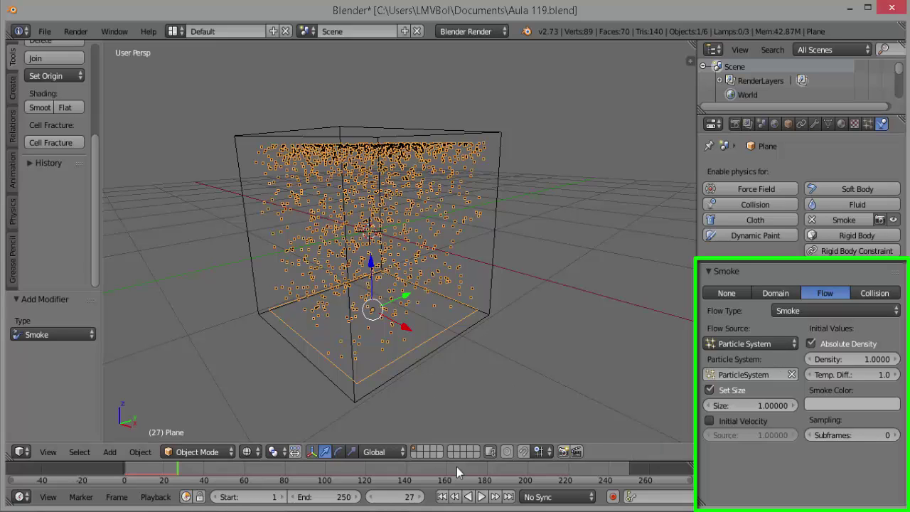
click(481, 497)
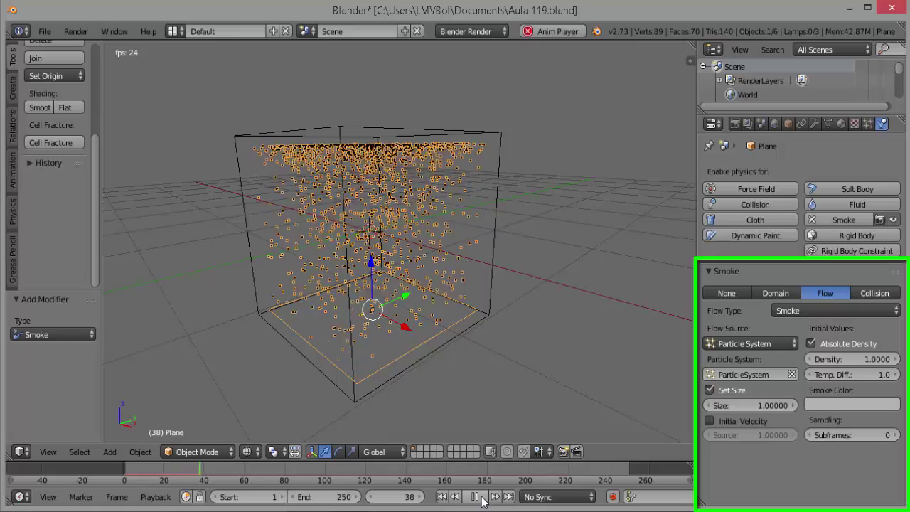
click(482, 497)
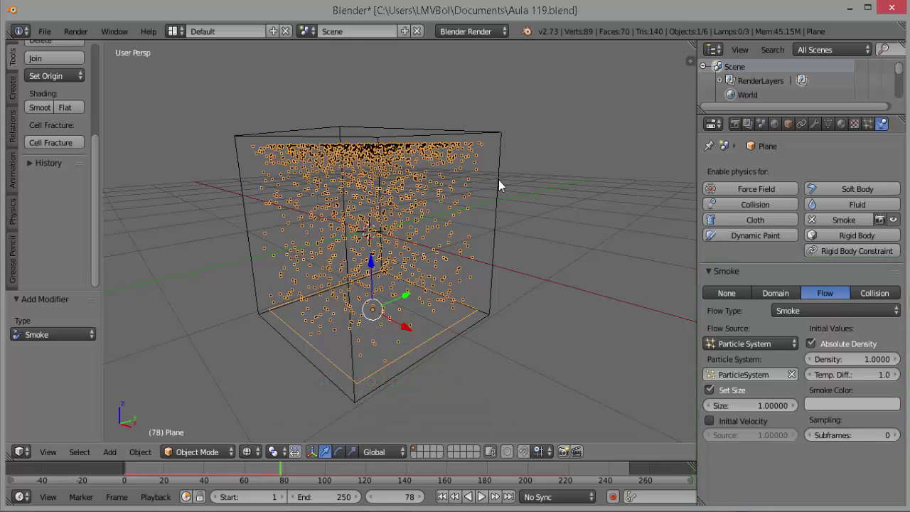
- Give the Cube Smoke physics as a Domain with 32 resolution divisions
right_click(496, 185)
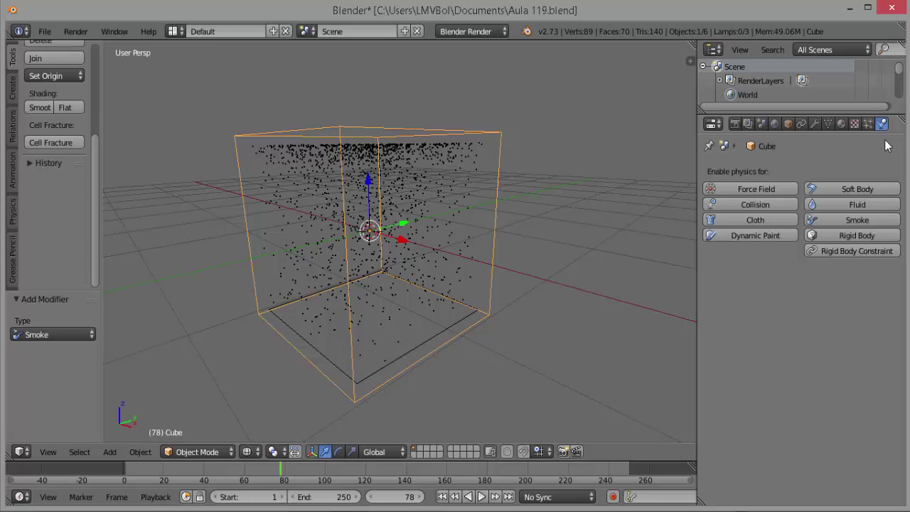
click(858, 221)
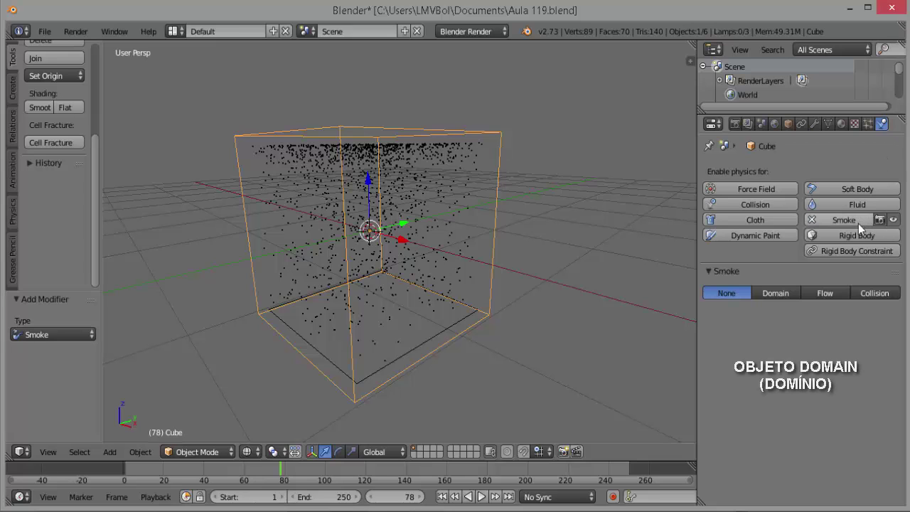
click(780, 294)
- Rewind and play the smoke simulation, stopping at frame 80
key(shift+Left)
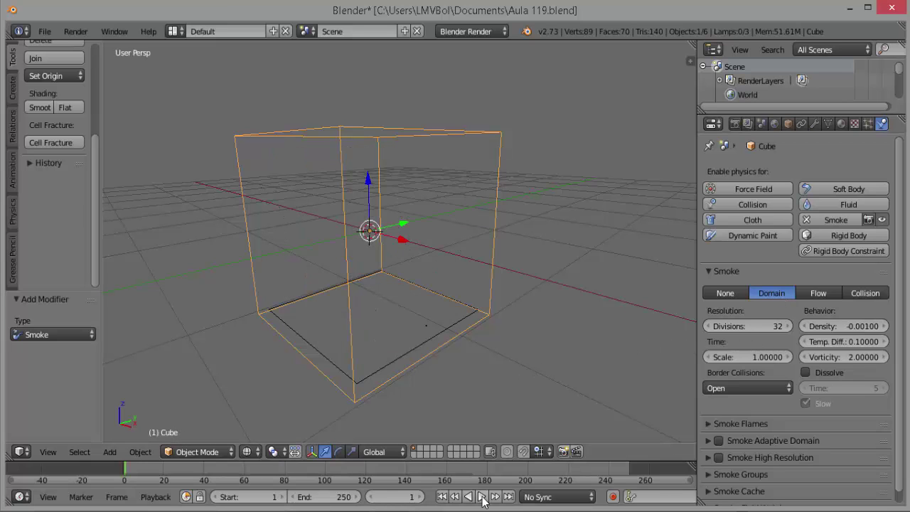
click(482, 497)
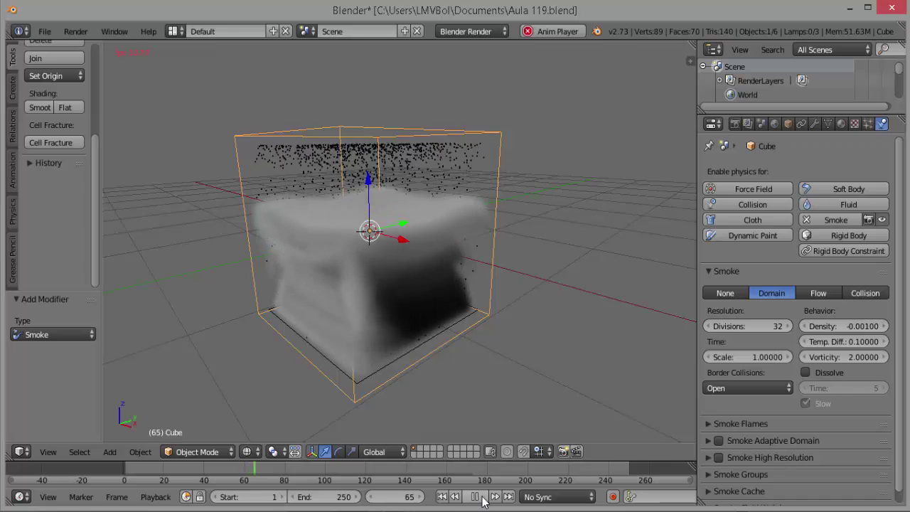
click(482, 498)
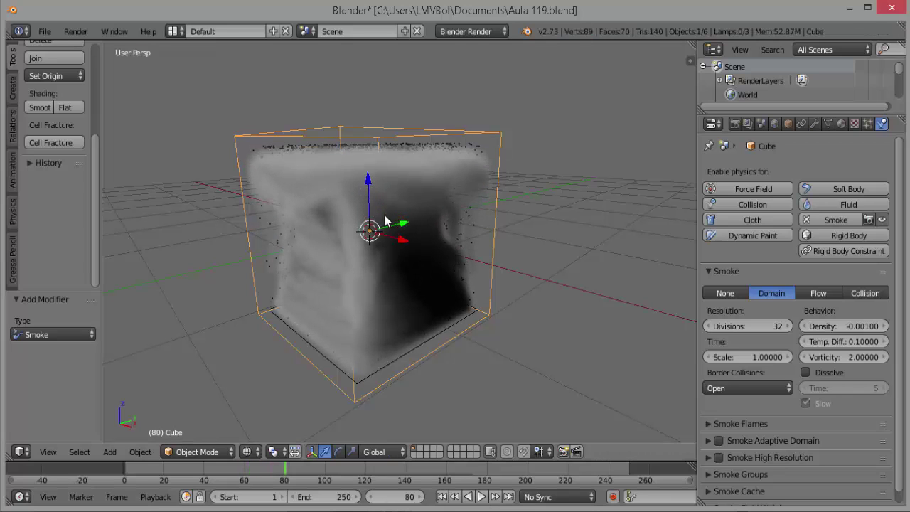
click(258, 455)
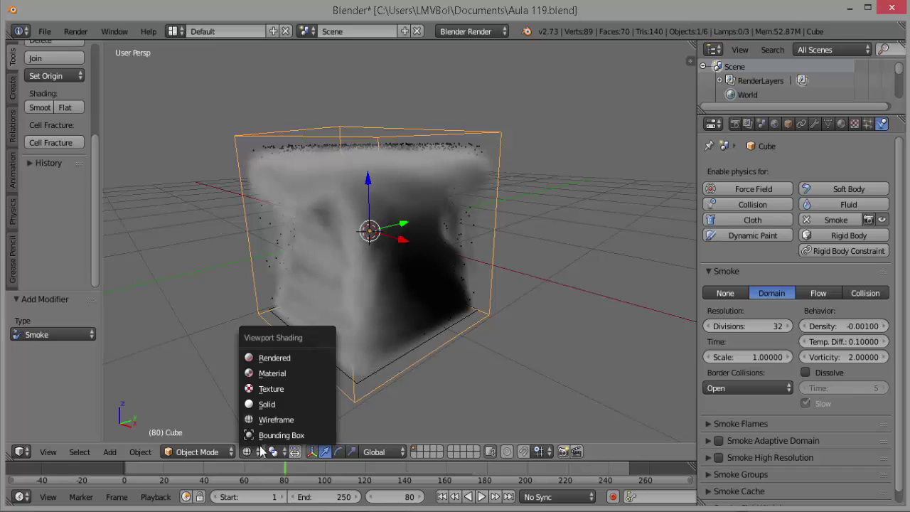
- Switch the viewport to Solid shading and replay the smoke simulation from the start
click(266, 404)
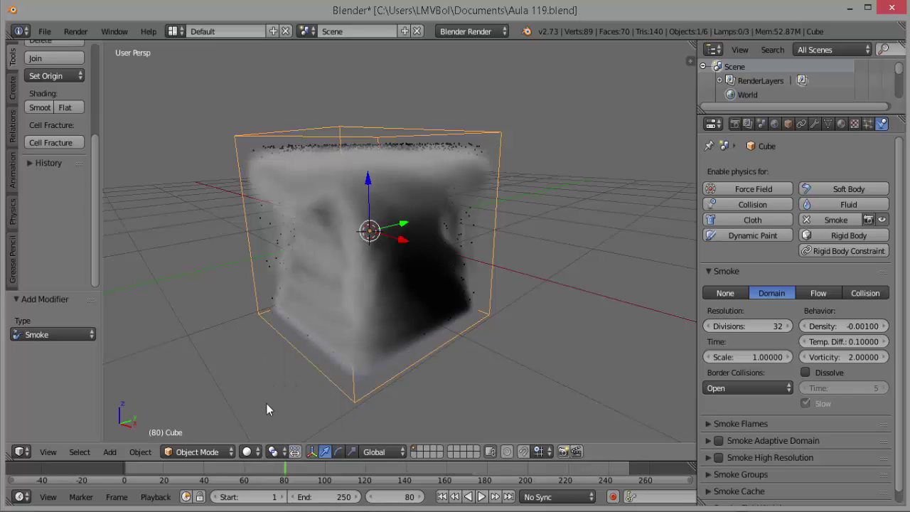
click(443, 496)
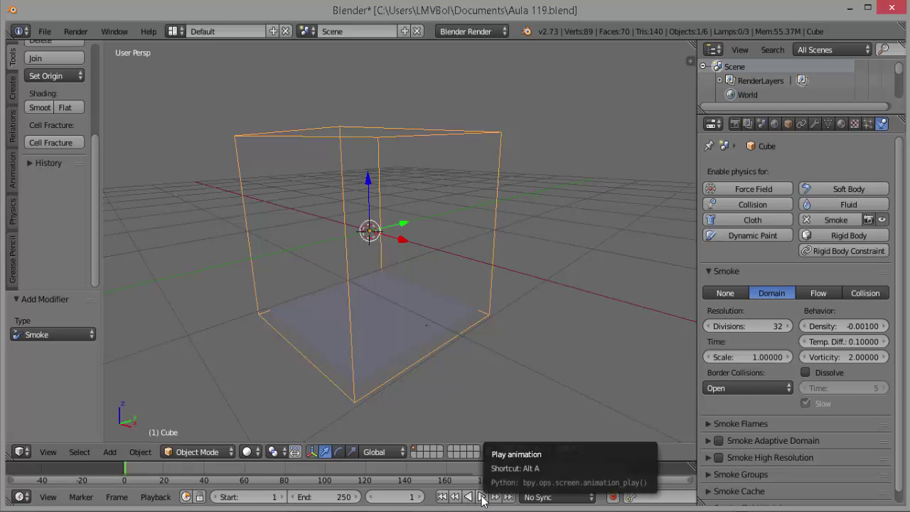
click(482, 500)
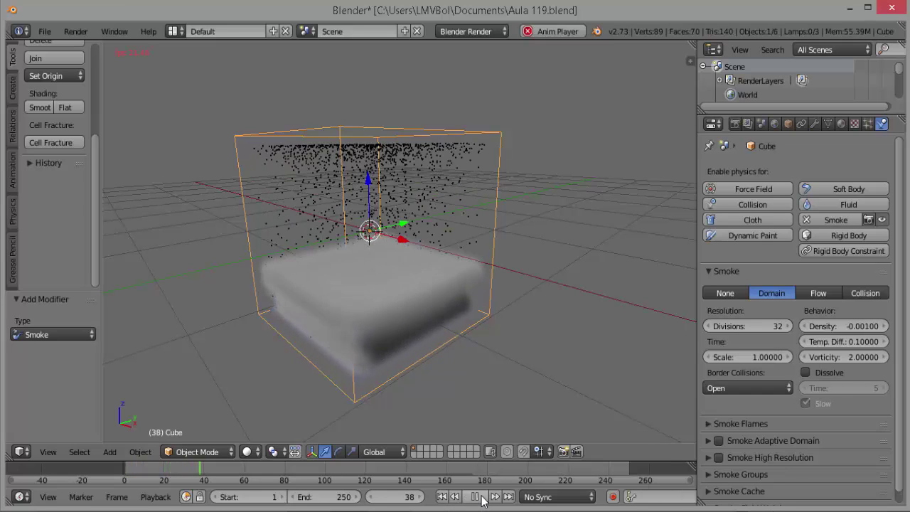
click(483, 499)
- Switch the viewport to Texture shading and replay the simulation from the start
click(249, 452)
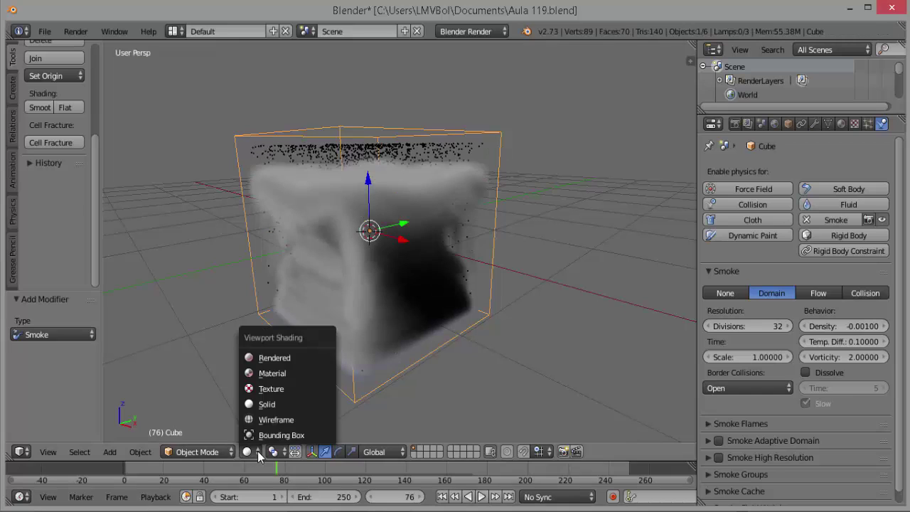
click(271, 388)
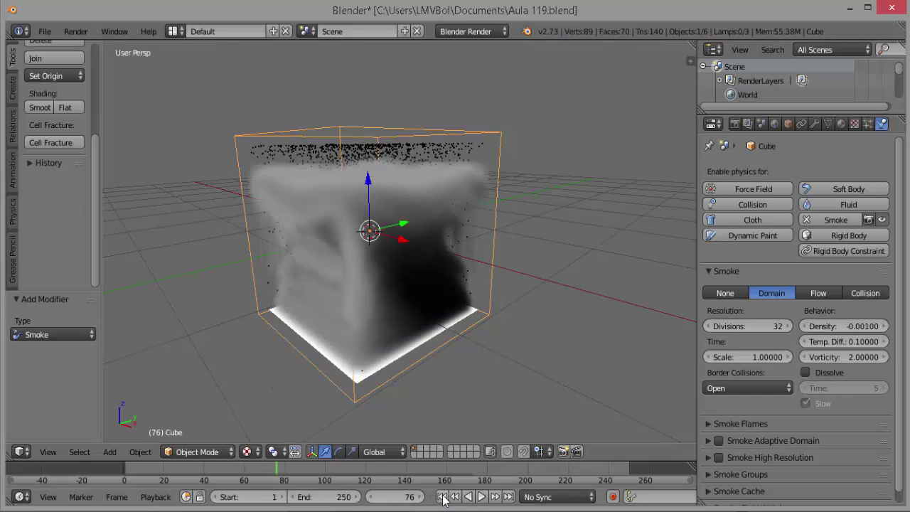
click(443, 496)
click(481, 497)
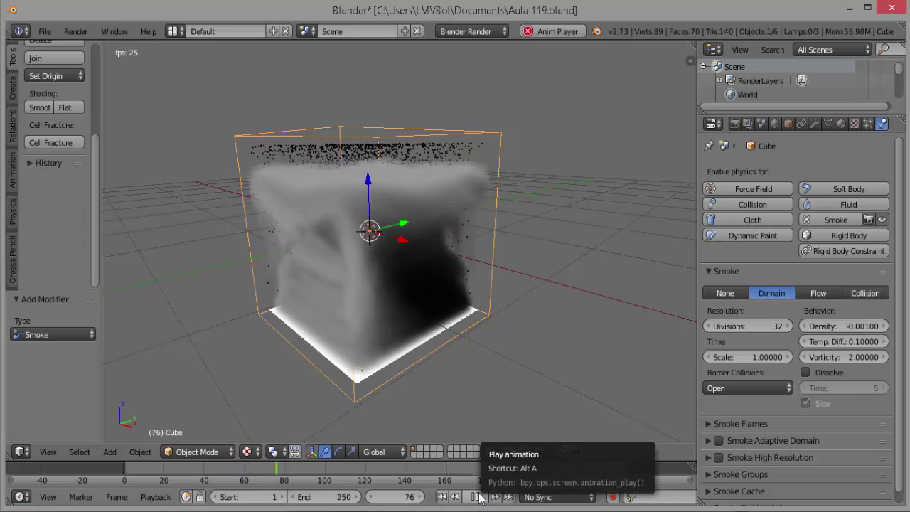
click(476, 496)
- Use Material shading and replay the smoke simulation, stopping at frame 82
click(443, 497)
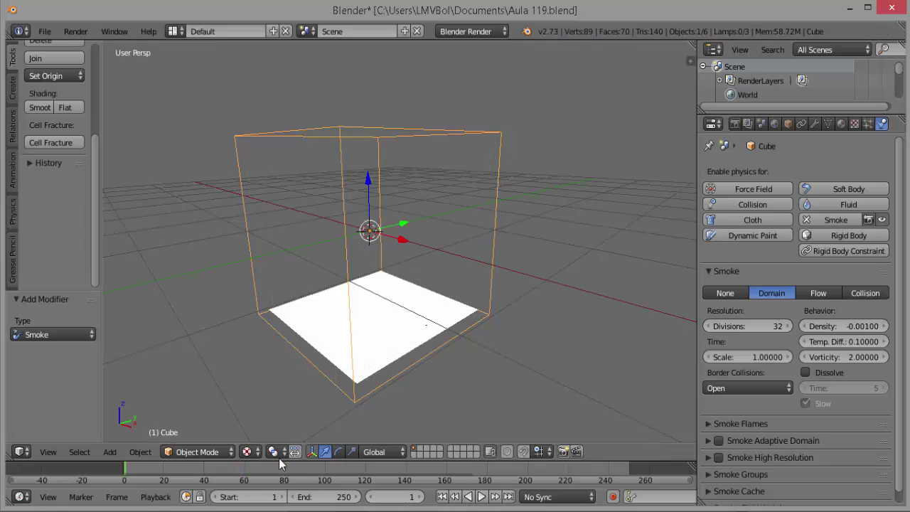
click(258, 452)
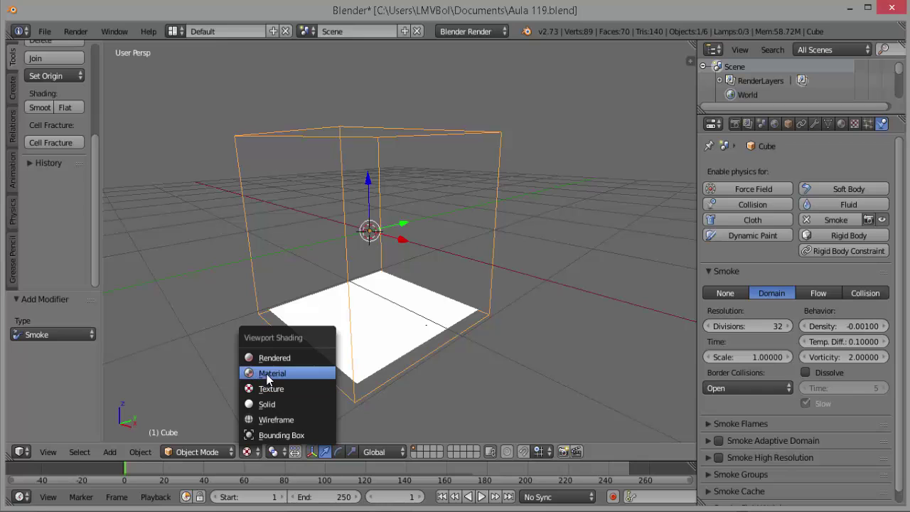
click(269, 374)
click(482, 496)
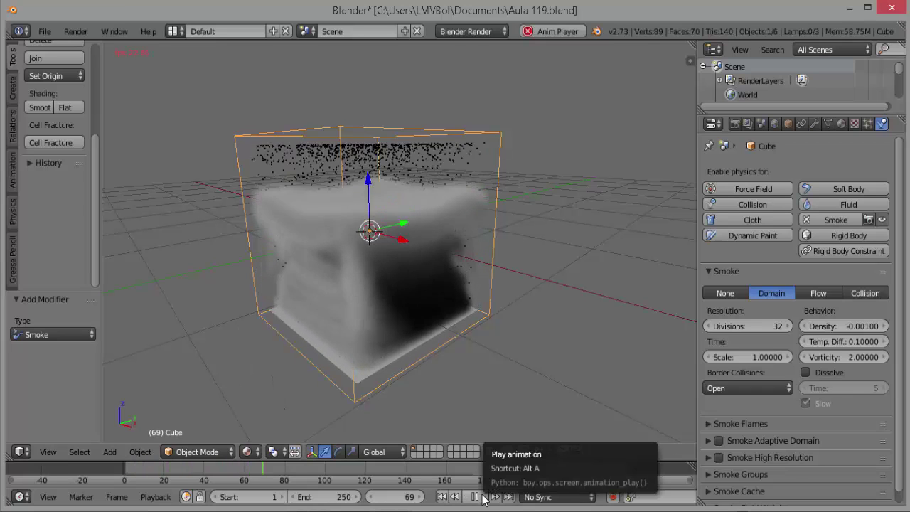
click(481, 497)
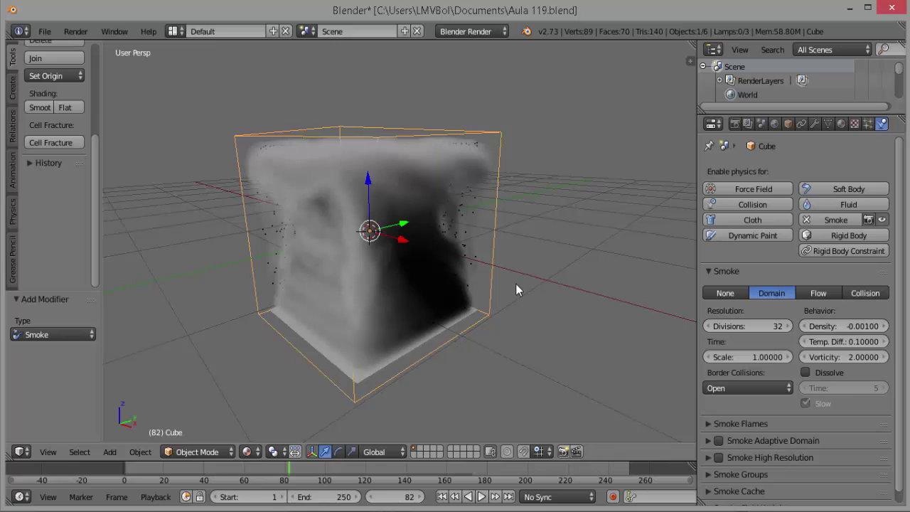
key(F12)
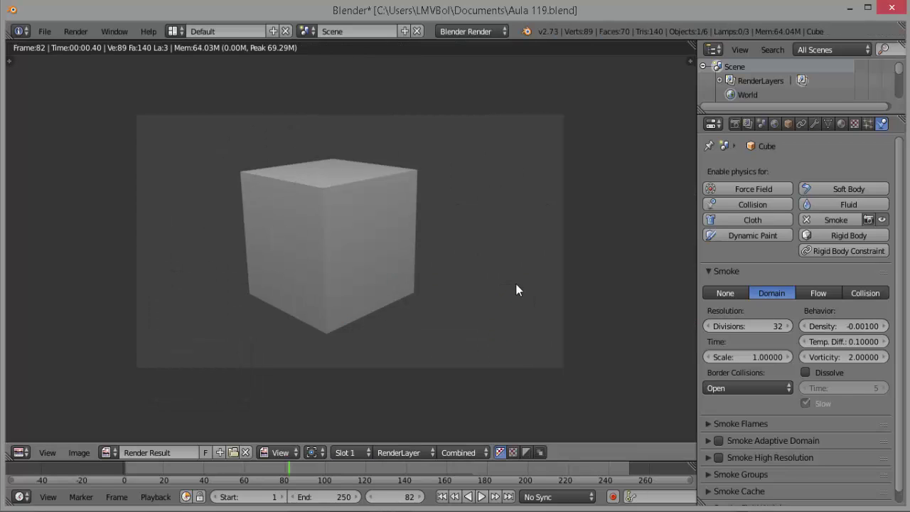
key(Escape)
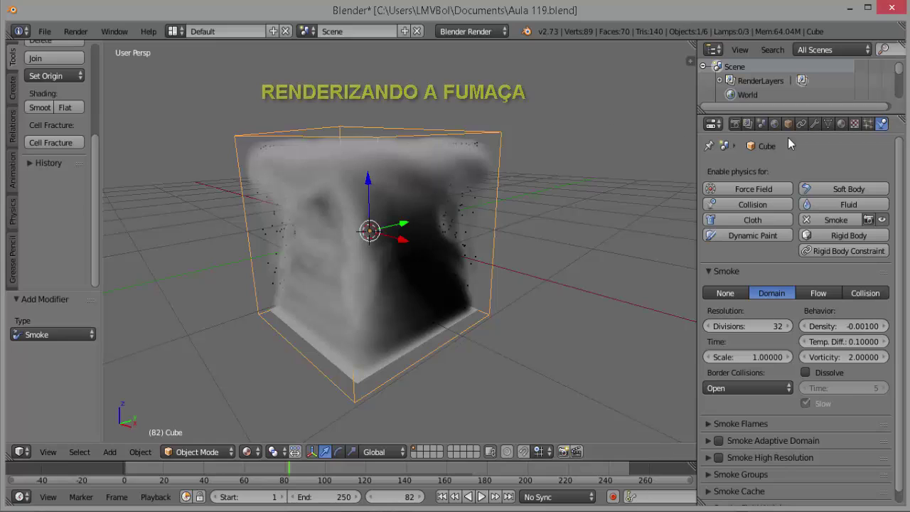
- Show the Cube's Material properties and render a test frame with the Surface material
click(842, 123)
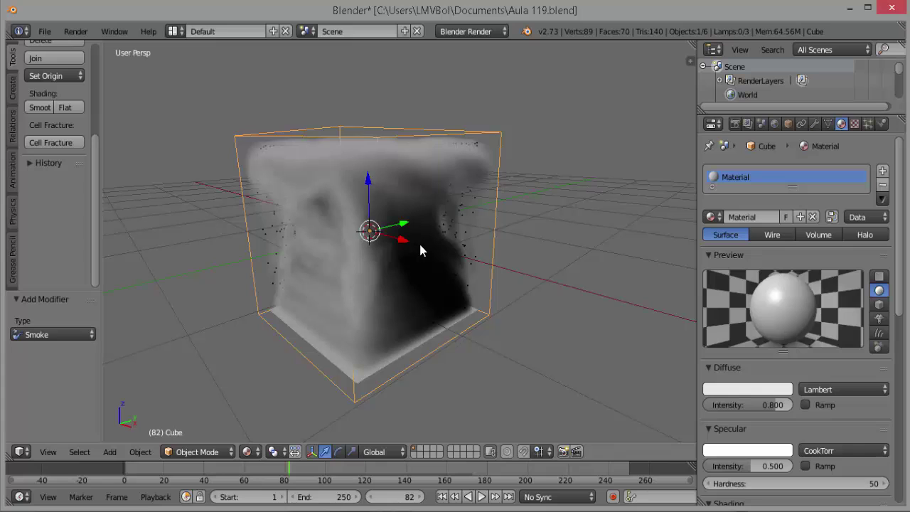
key(F12)
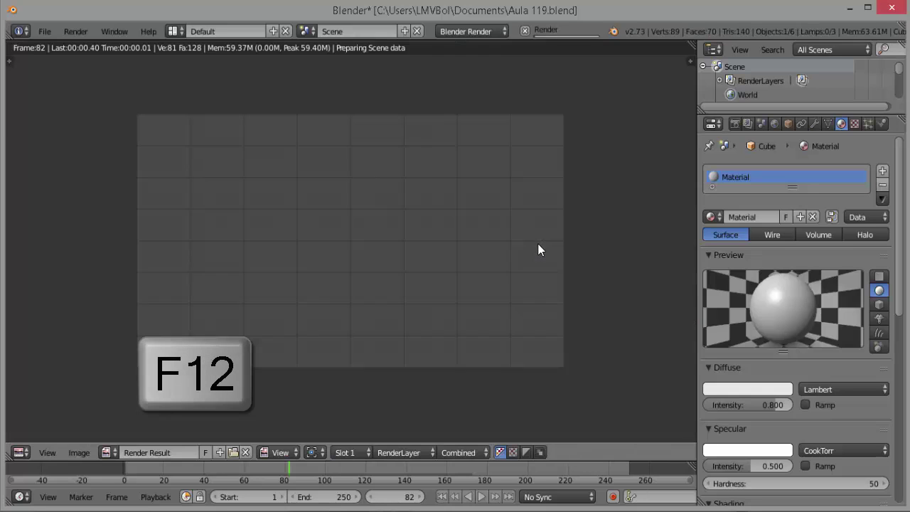
key(Escape)
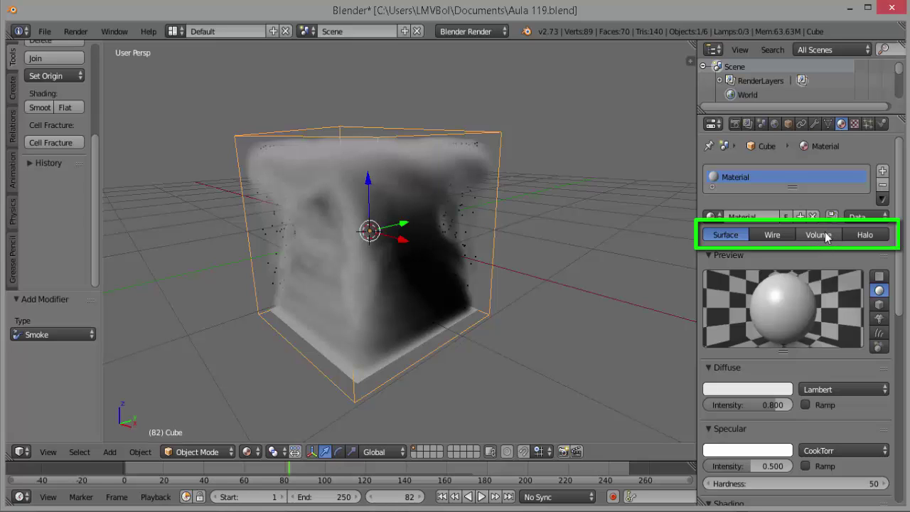
- Change the Cube's material type to Volume and render a test frame
click(827, 236)
key(F12)
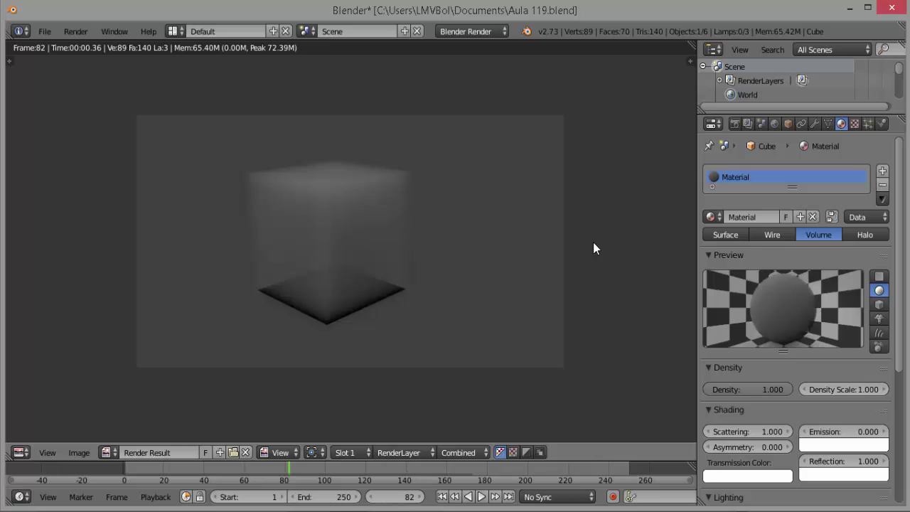
key(Escape)
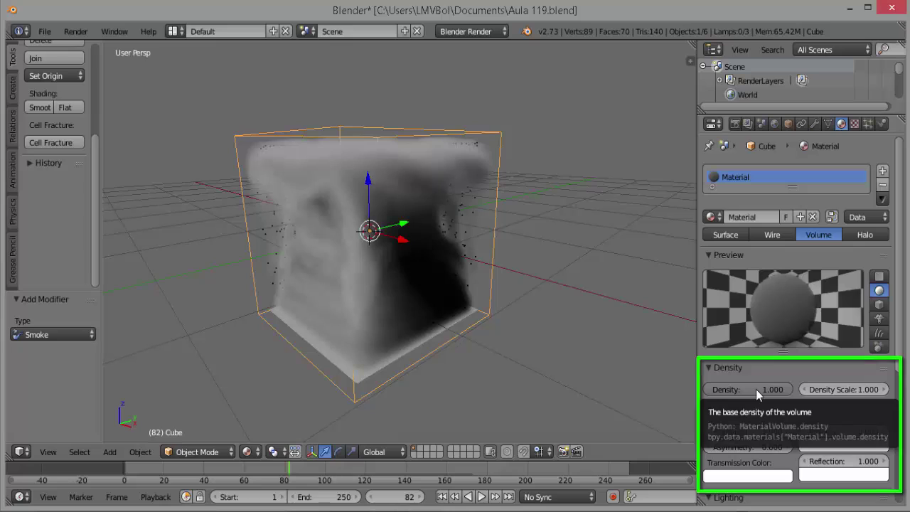
- Set the volume material's Density to 0
click(756, 389)
text(0)
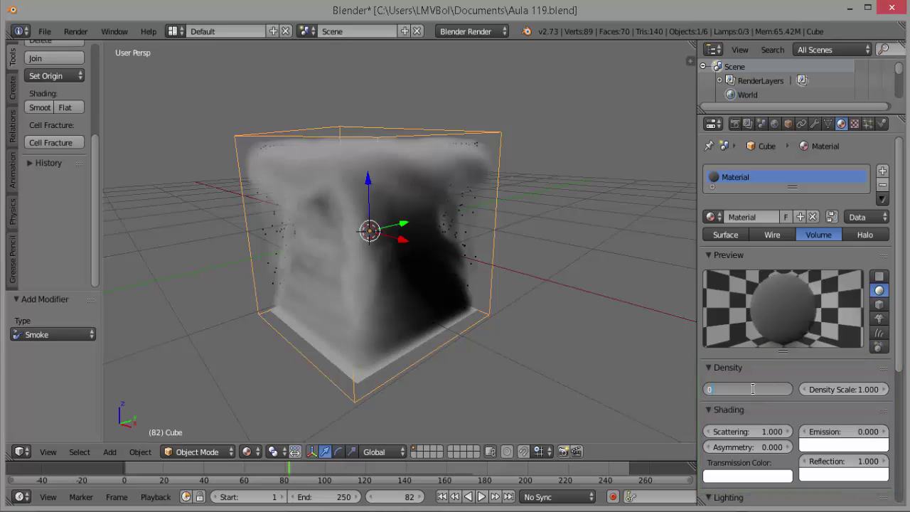
key(Return)
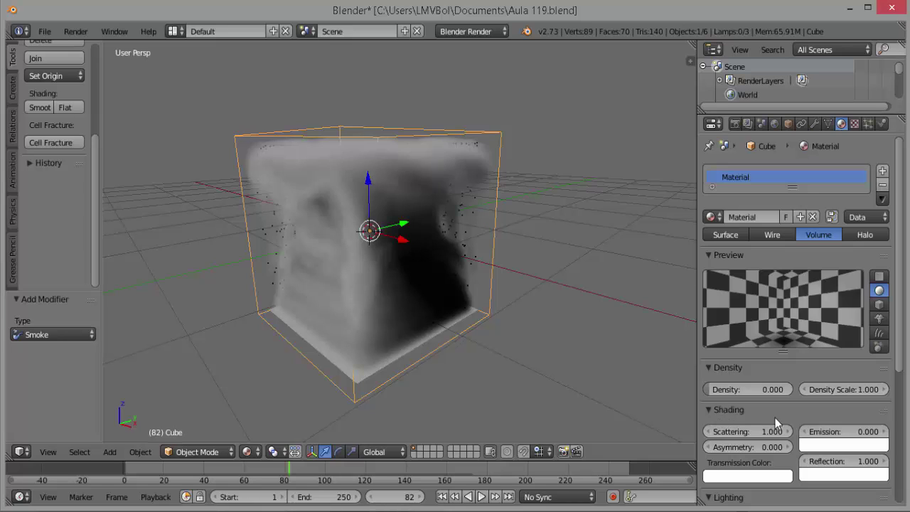
- Darken the Emission colour to black and render a test frame
click(847, 447)
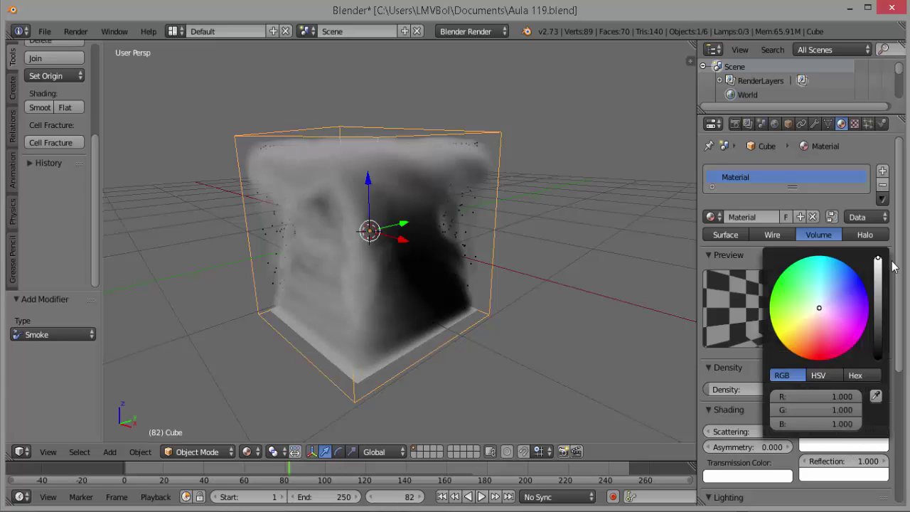
drag(879, 260, 879, 304)
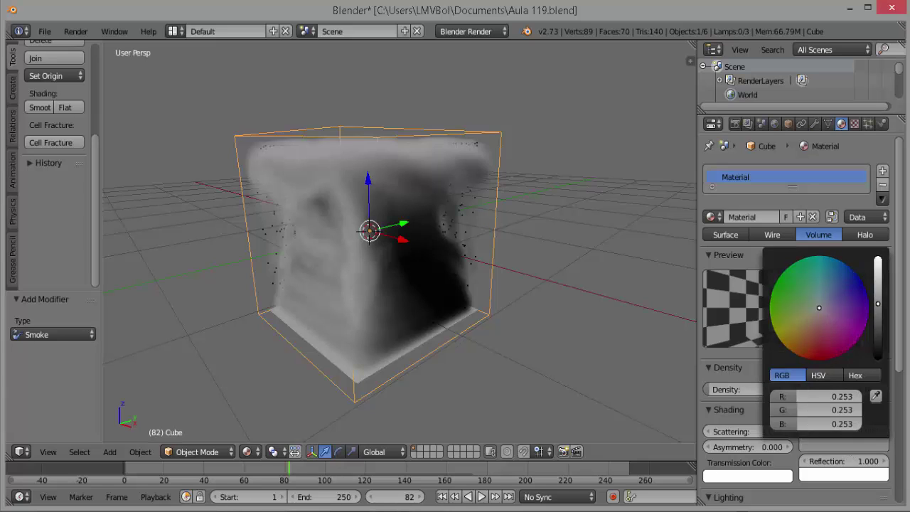
click(677, 308)
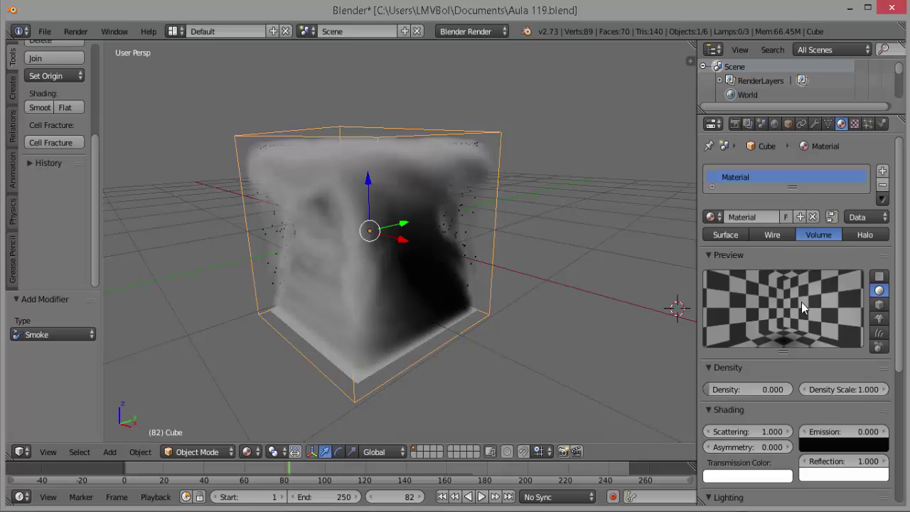
key(F12)
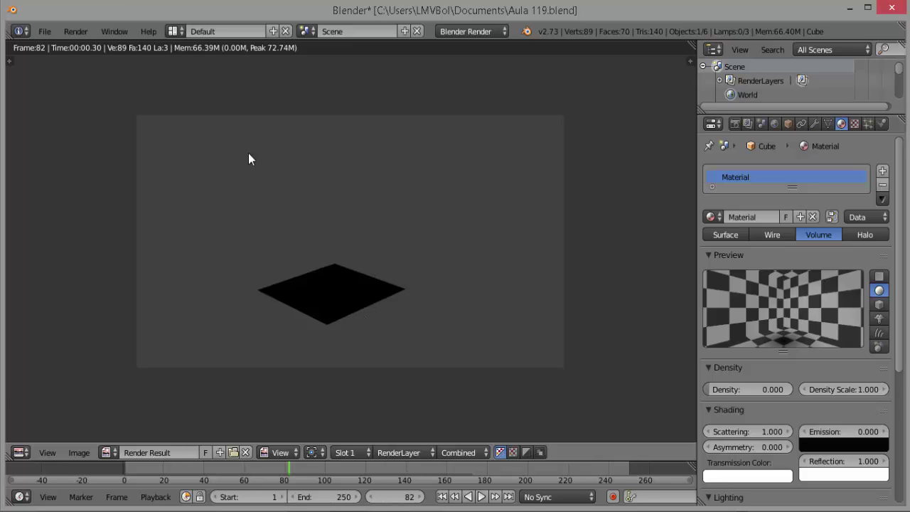
- Close the Render Result showing the dark floor plane and return to the 3D viewport
key(Escape)
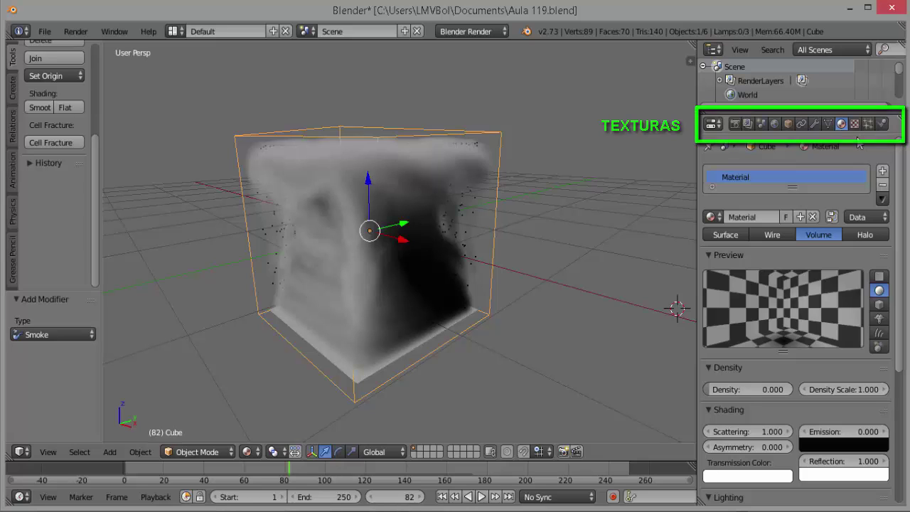
- Add a new texture in the material's second slot and set its type to Voxel Data
click(856, 125)
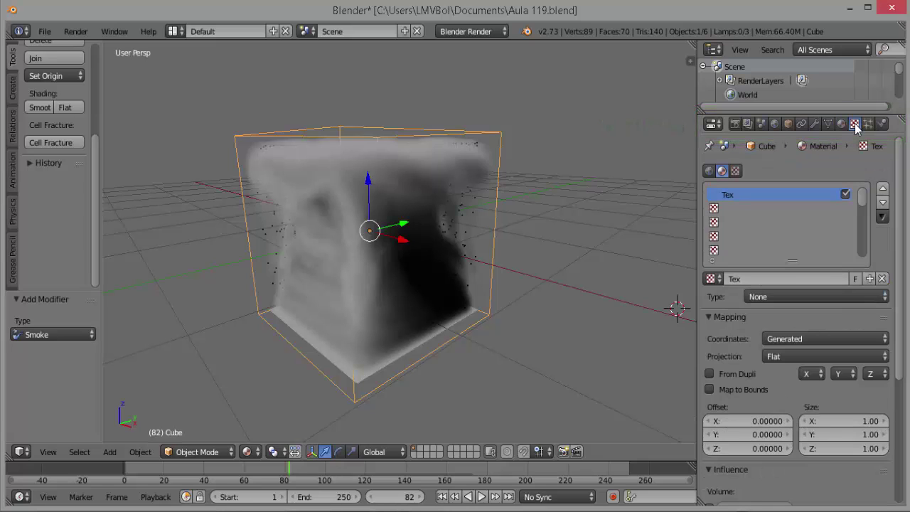
click(714, 209)
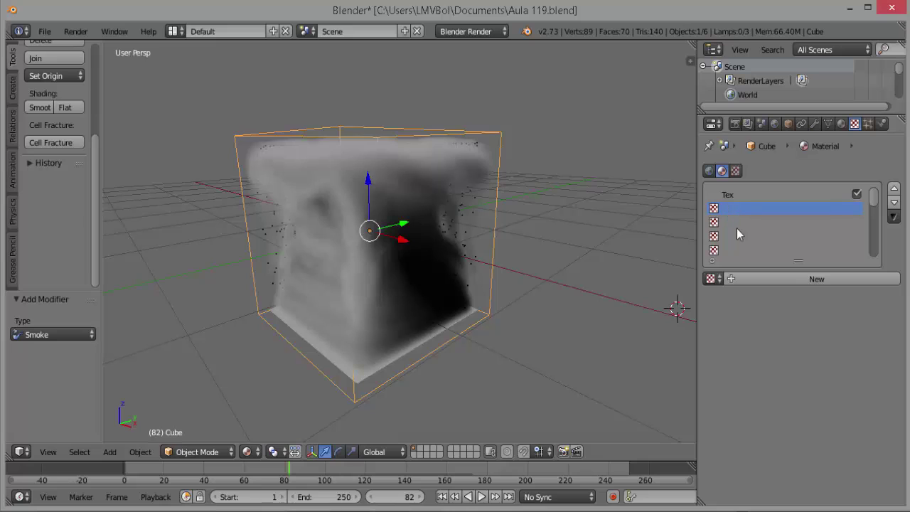
click(819, 279)
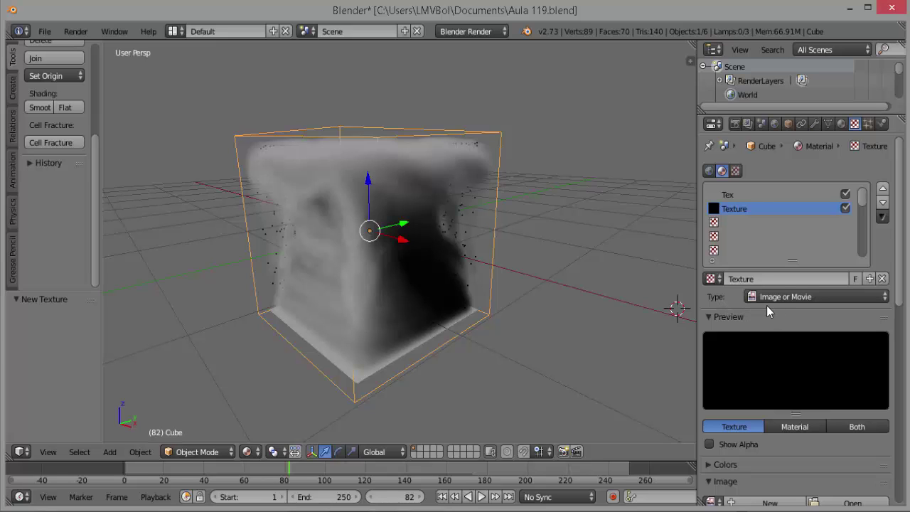
click(887, 297)
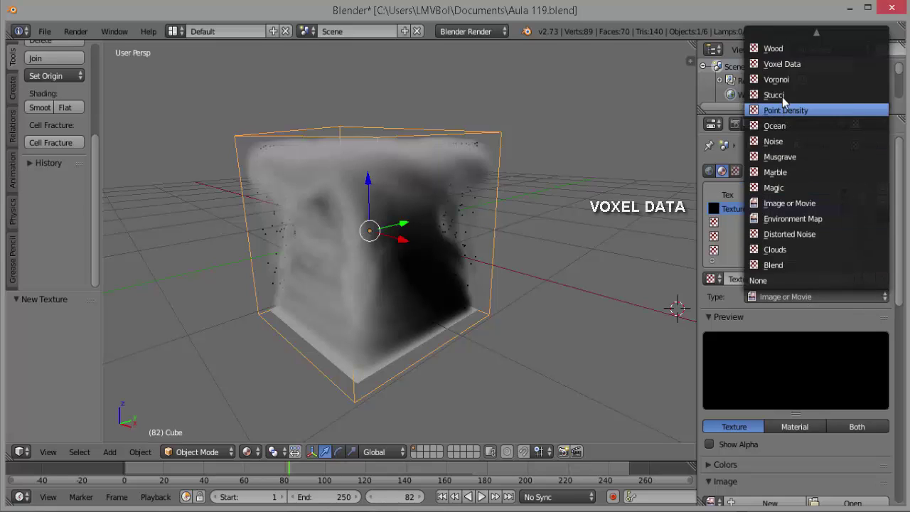
click(795, 65)
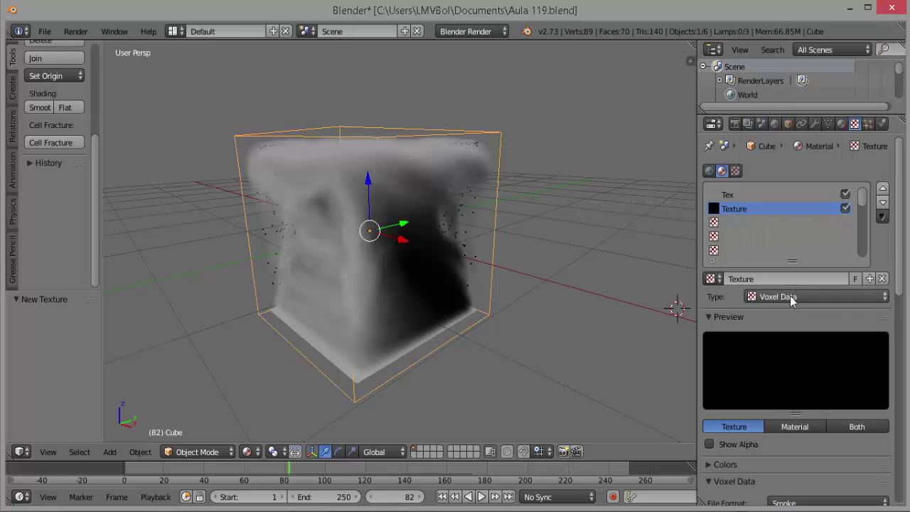
scroll(772, 308, down, 3)
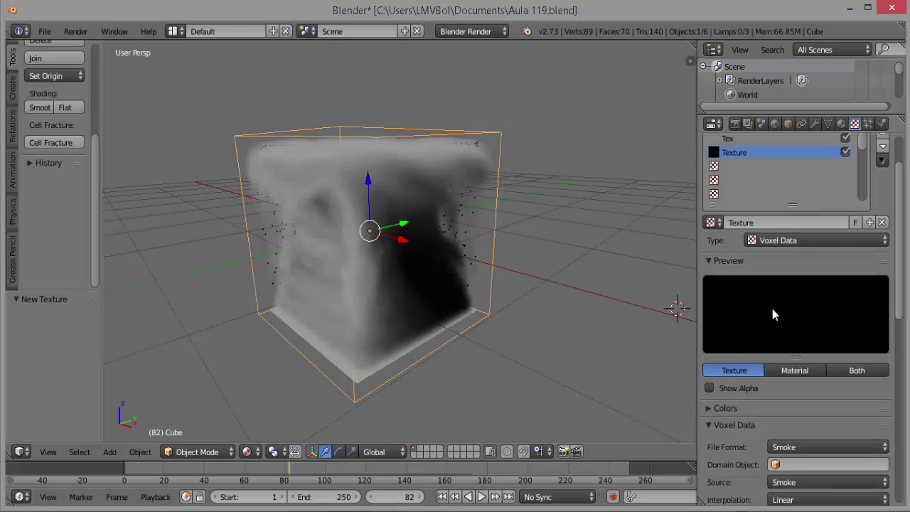
scroll(772, 308, down, 1)
scroll(773, 309, down, 1)
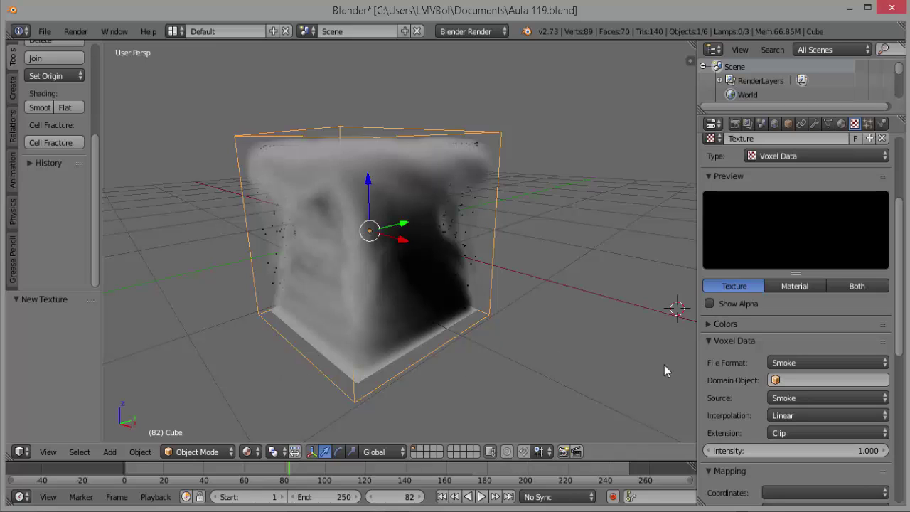
- Point the Voxel Data texture at the Cube domain, Smoke source, with Cubic B-Spline interpolation
click(782, 380)
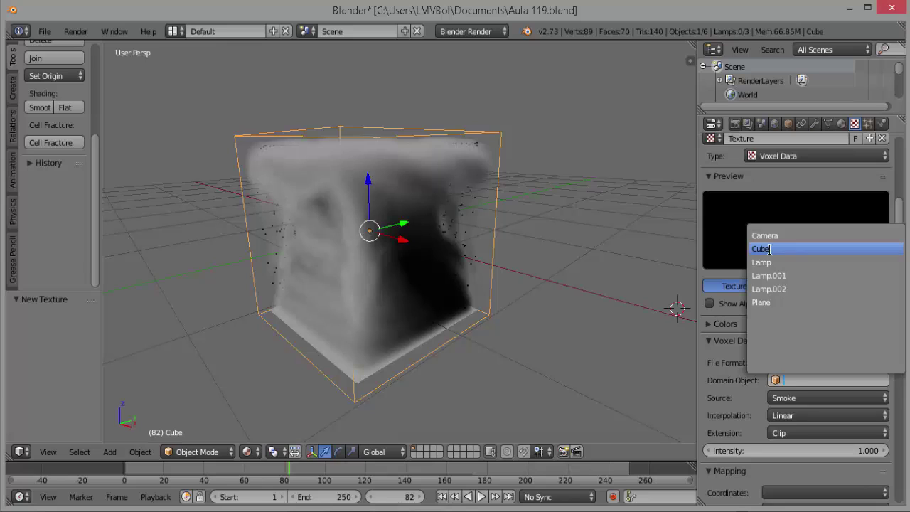
click(769, 249)
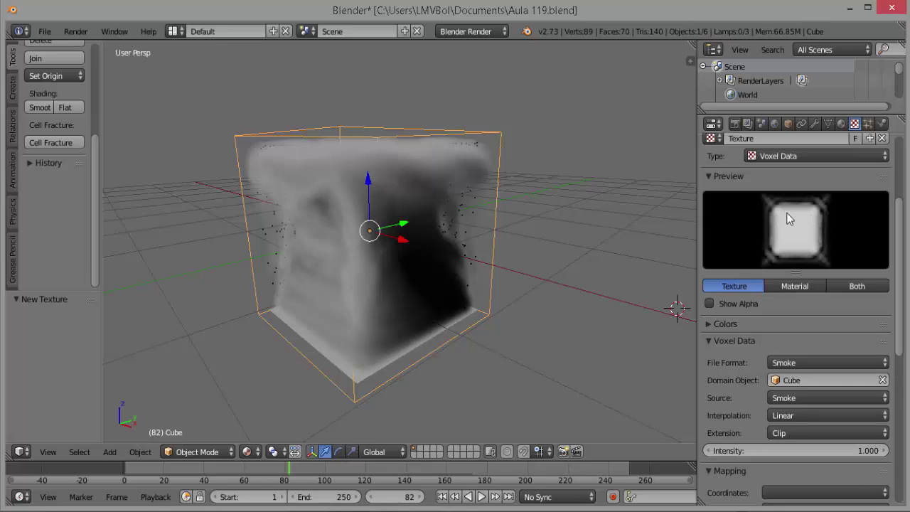
scroll(724, 401, down, 1)
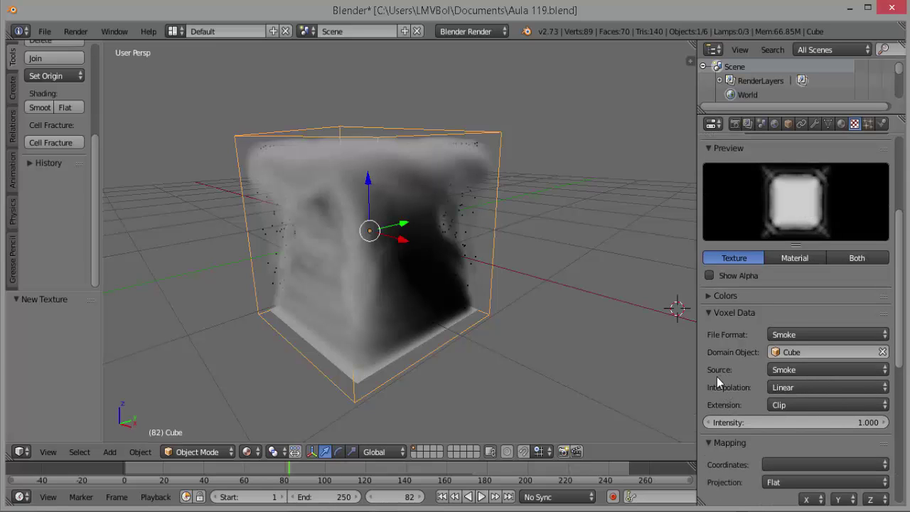
click(809, 369)
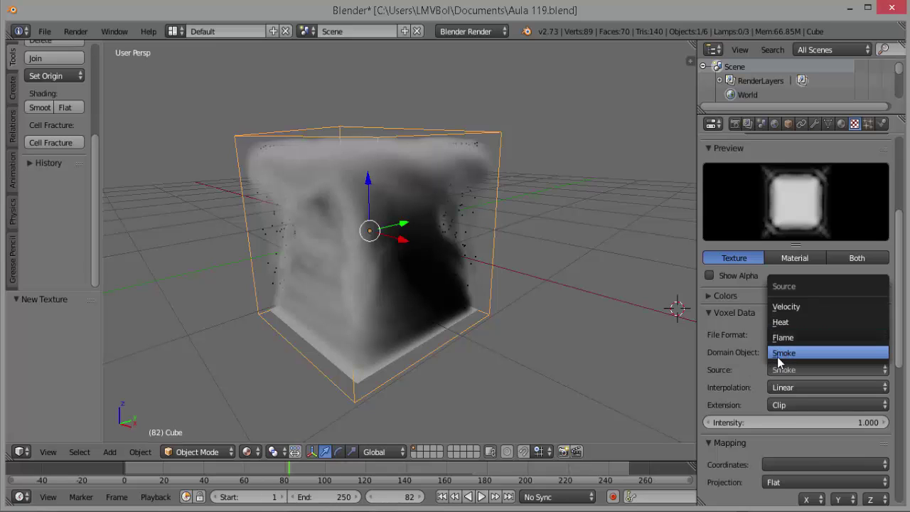
click(755, 363)
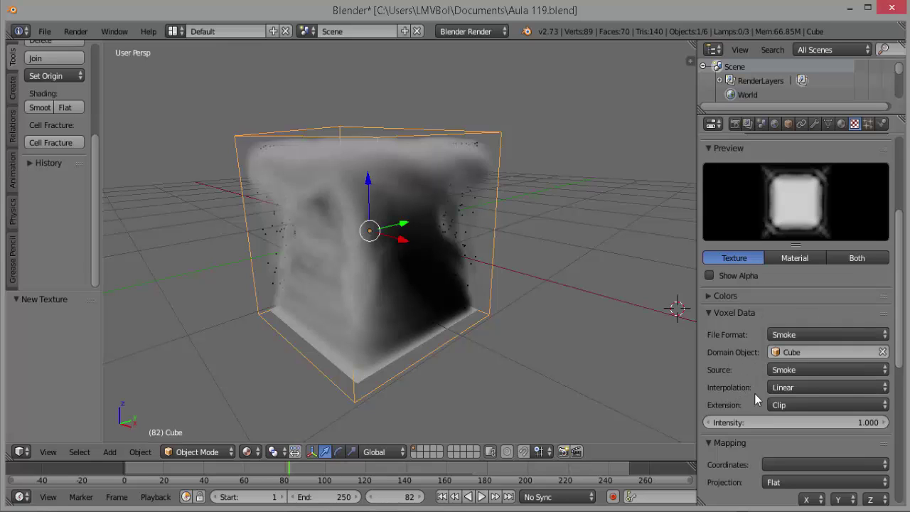
click(802, 388)
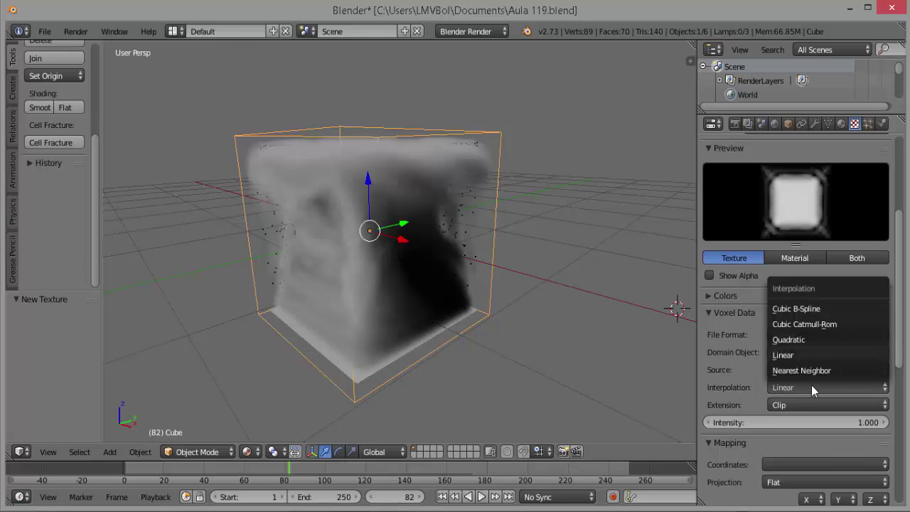
click(800, 309)
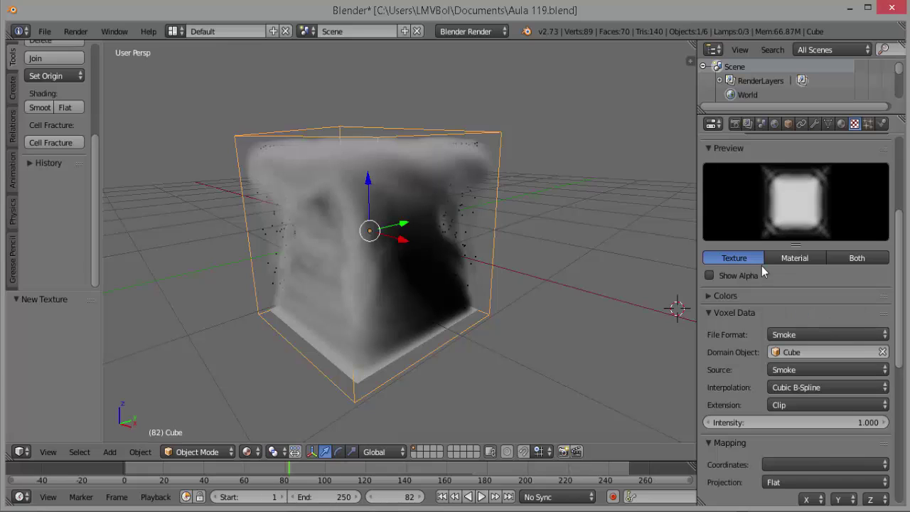
scroll(765, 423, down, 1)
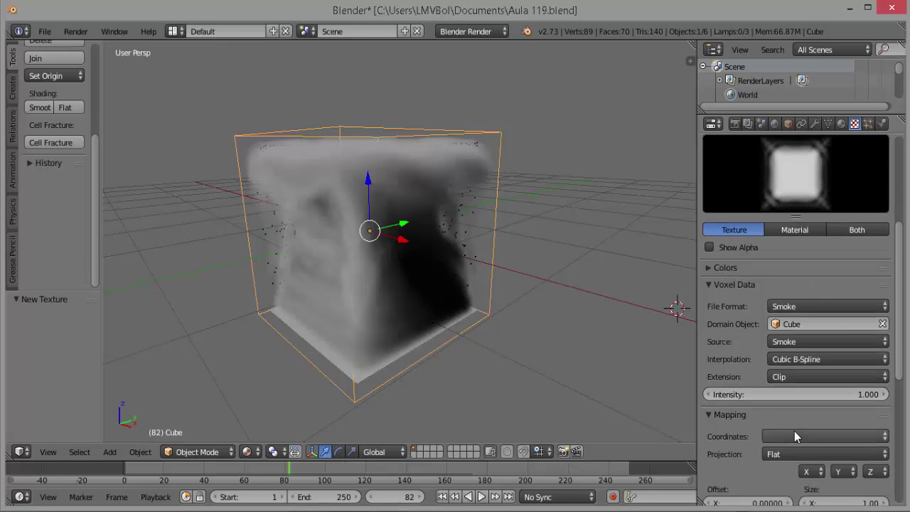
- Map the smoke texture with Generated coordinates
click(794, 432)
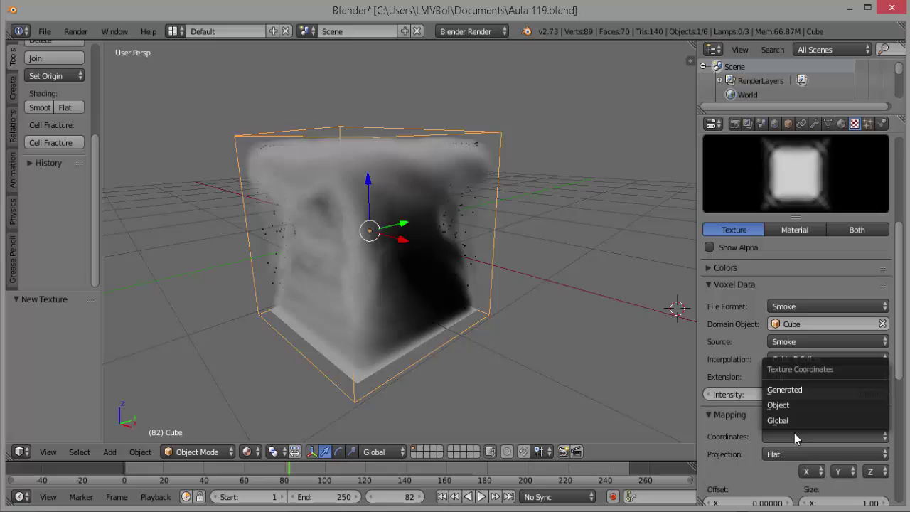
click(786, 390)
scroll(777, 422, down, 2)
scroll(777, 422, down, 5)
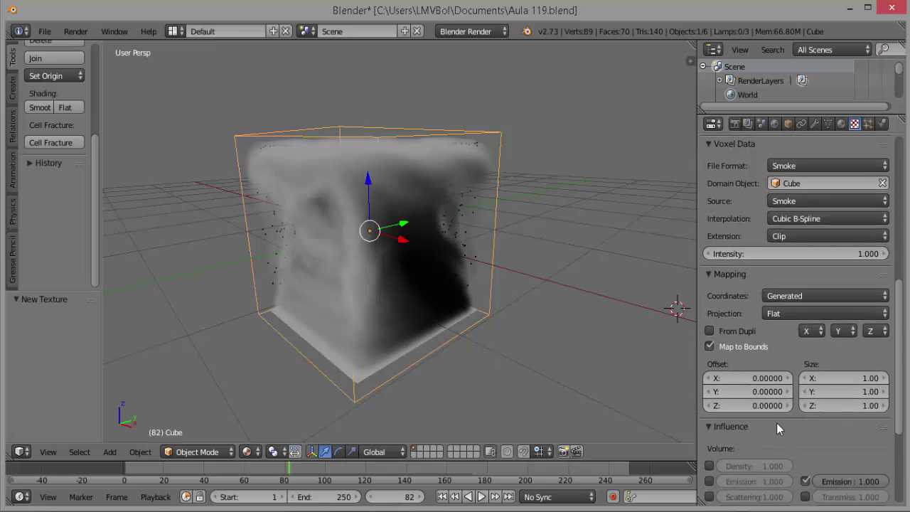
scroll(777, 423, down, 1)
scroll(777, 422, down, 1)
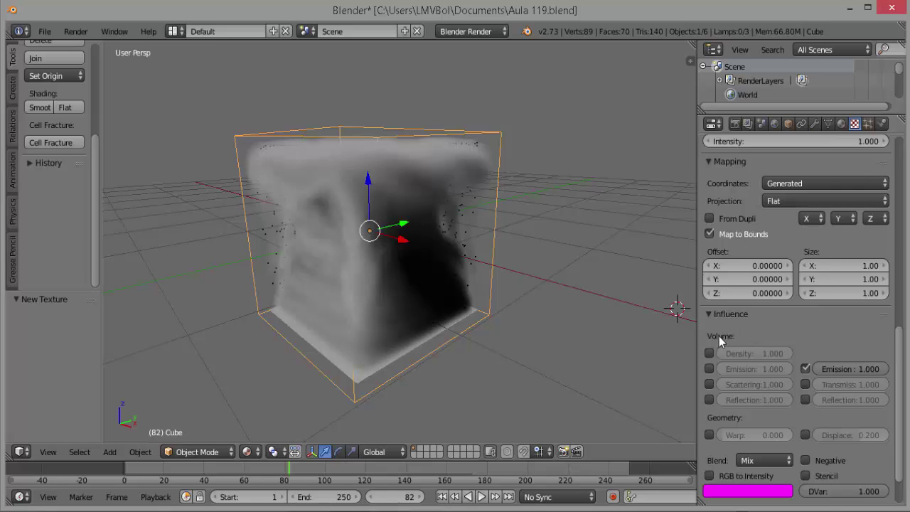
- Make the texture influence volume Density and Reflection, with Emission turned off
click(709, 354)
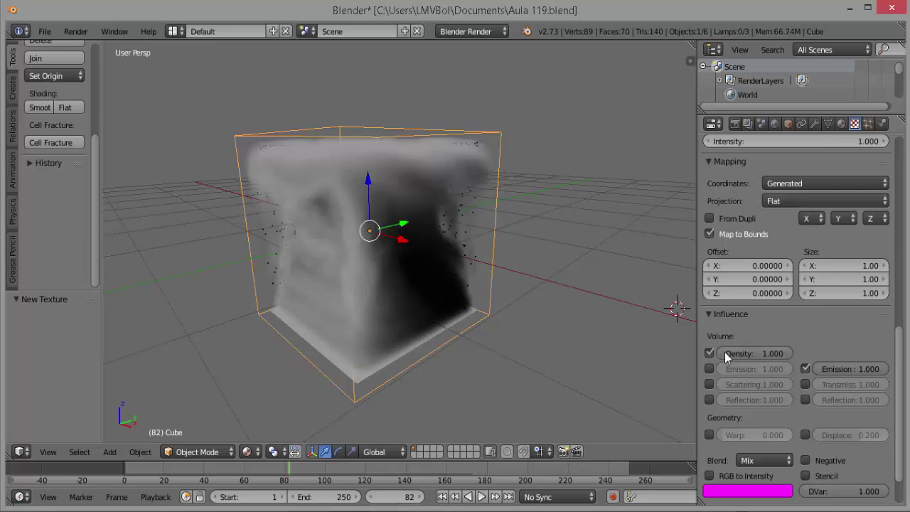
click(807, 368)
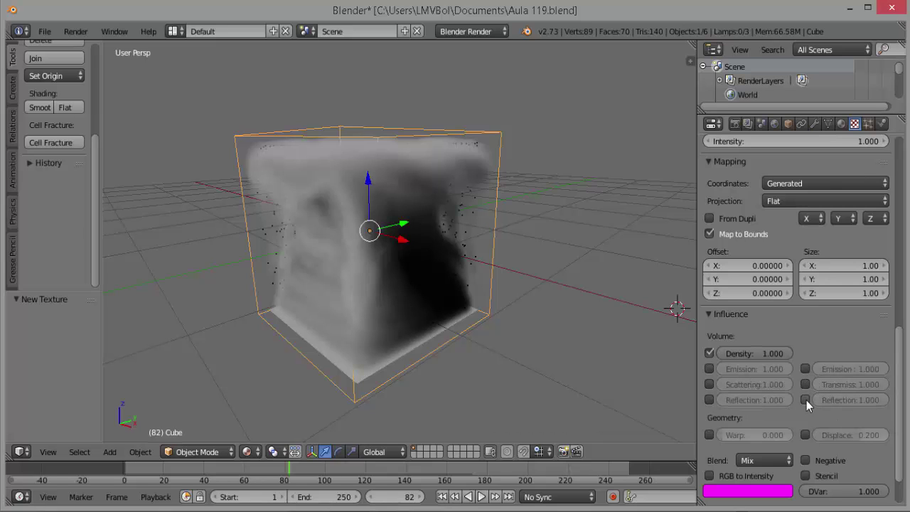
click(806, 399)
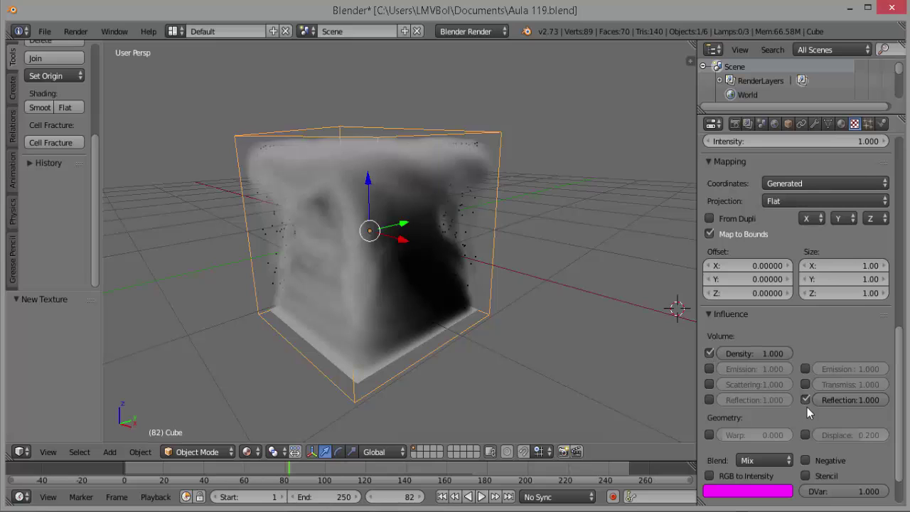
key(F12)
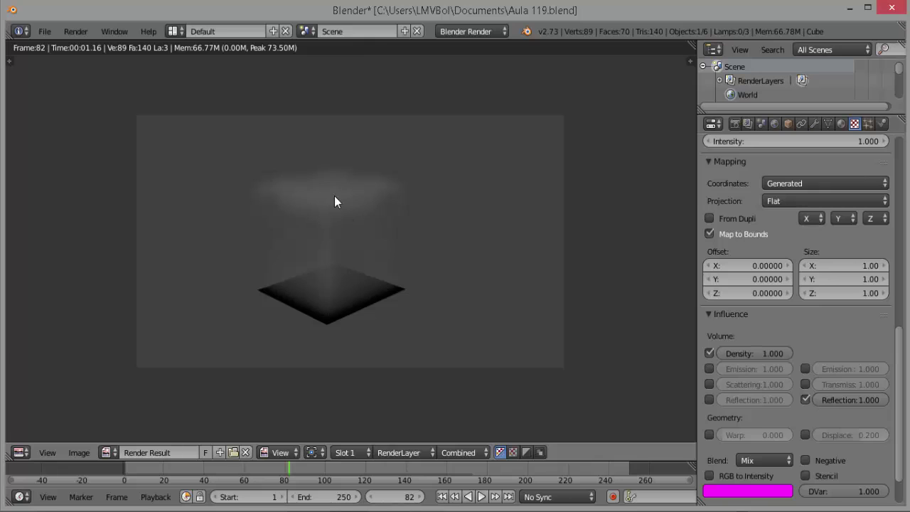
key(Escape)
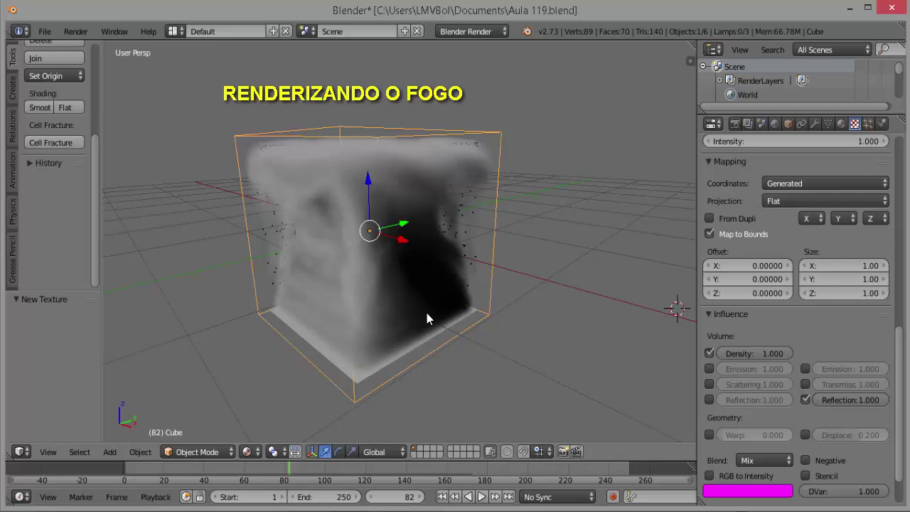
- Switch the Plane's smoke flow type to Fire + Smoke, then reselect the Cube domain
right_click(383, 361)
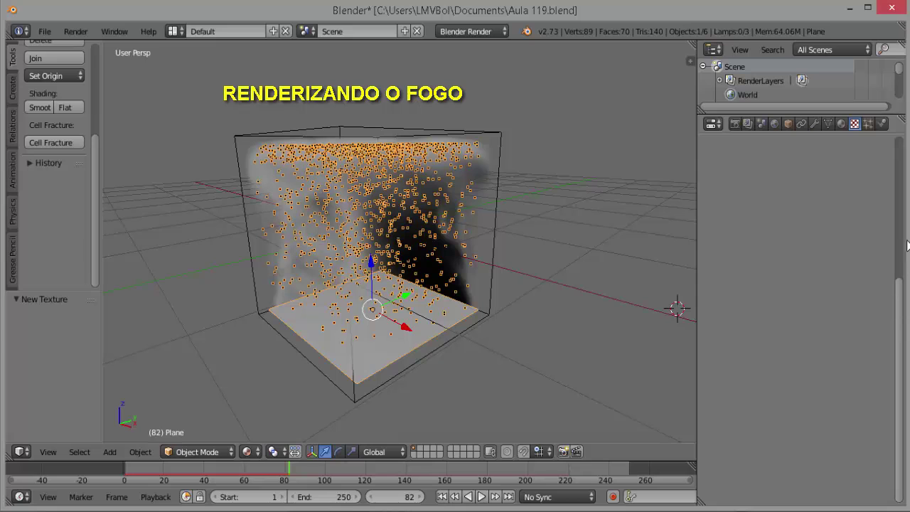
click(842, 123)
click(882, 123)
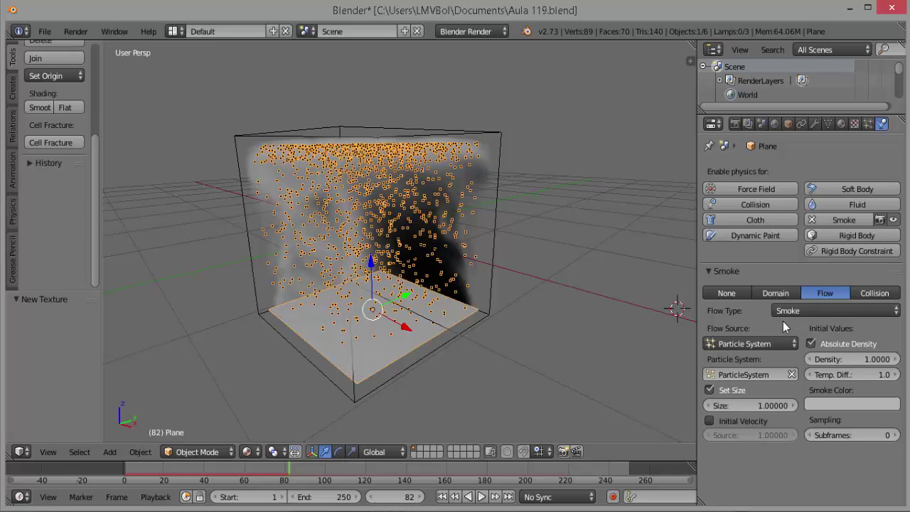
click(896, 311)
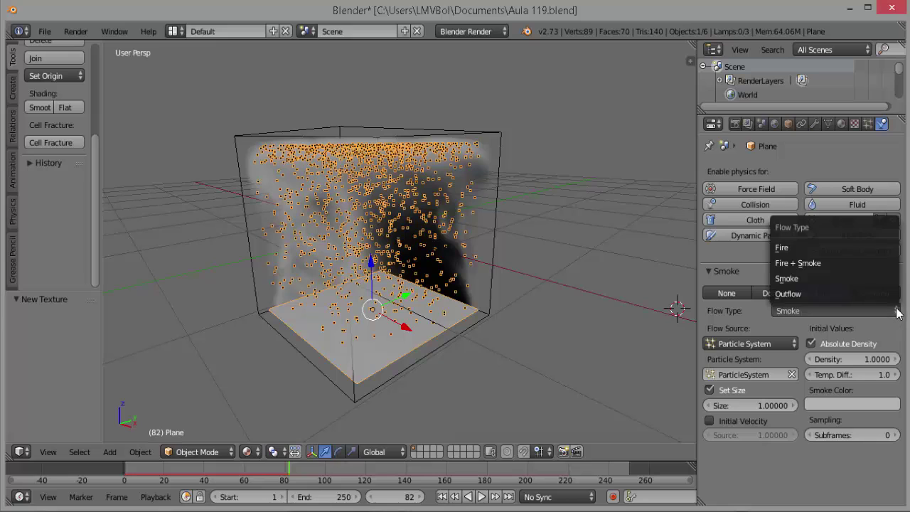
click(805, 264)
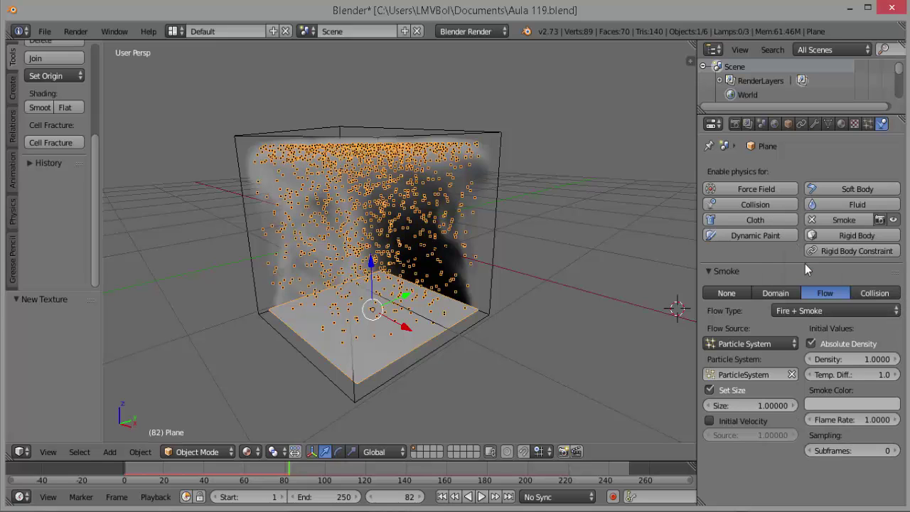
right_click(497, 206)
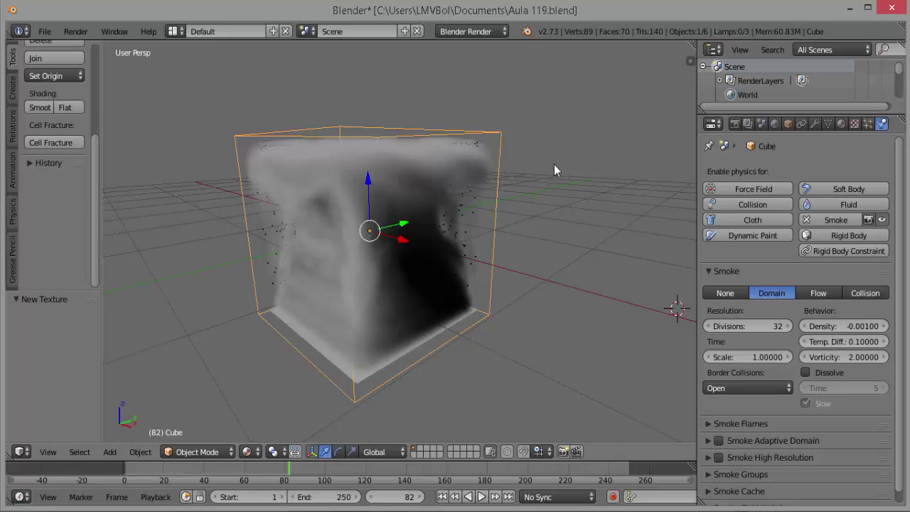
- Create a new texture in an empty slot of the Cube and name it 'fogo'
click(855, 124)
click(736, 210)
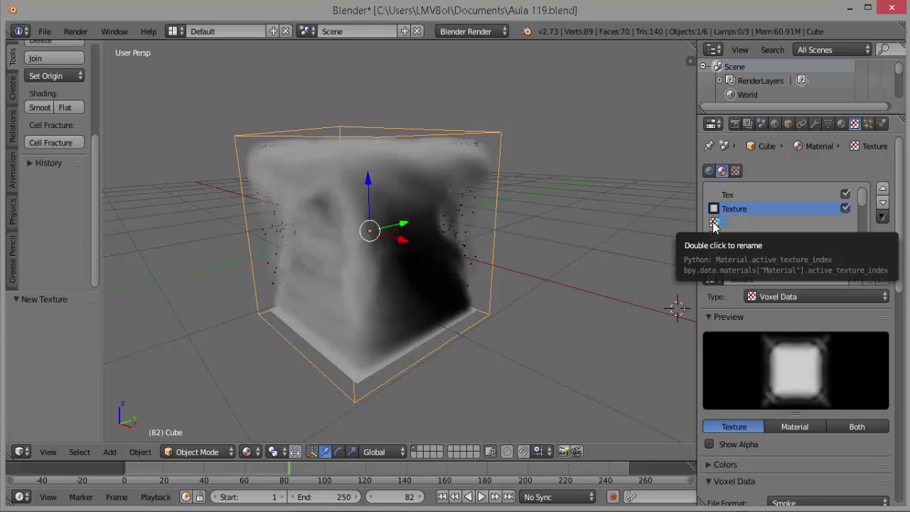
click(728, 224)
click(801, 278)
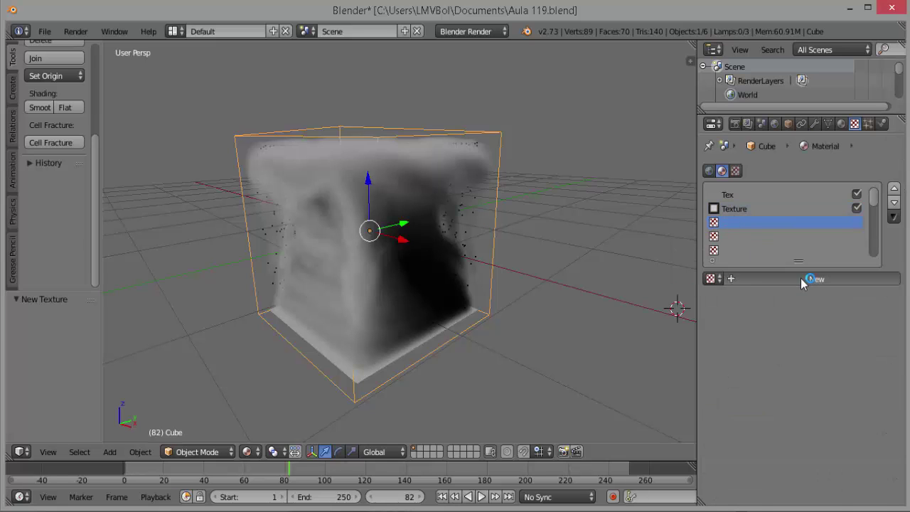
double_click(726, 225)
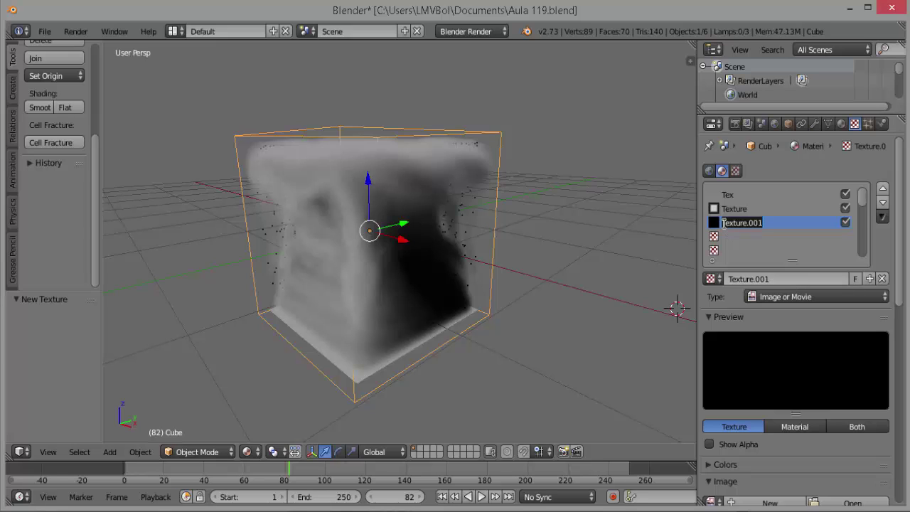
text(fogo)
key(Return)
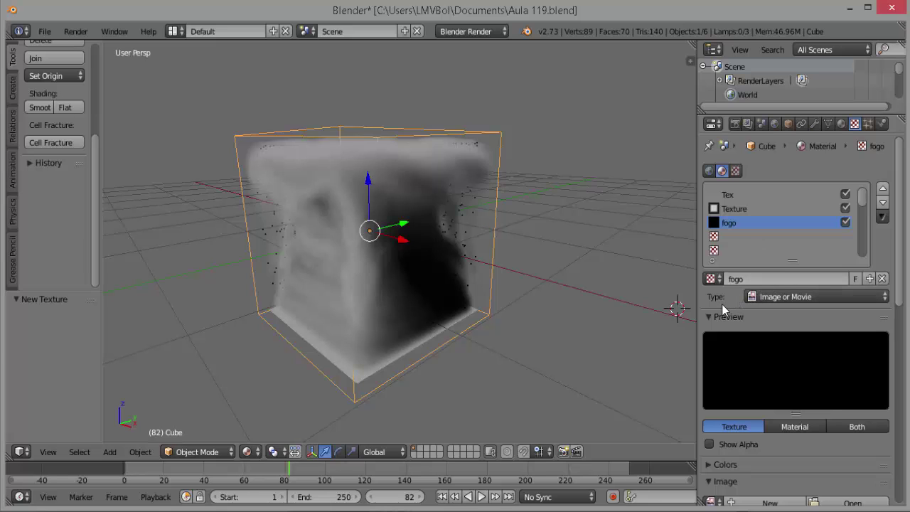
- Make fogo a Voxel Data texture reading Flame from the Cube with Cubic B-Spline interpolation
click(885, 296)
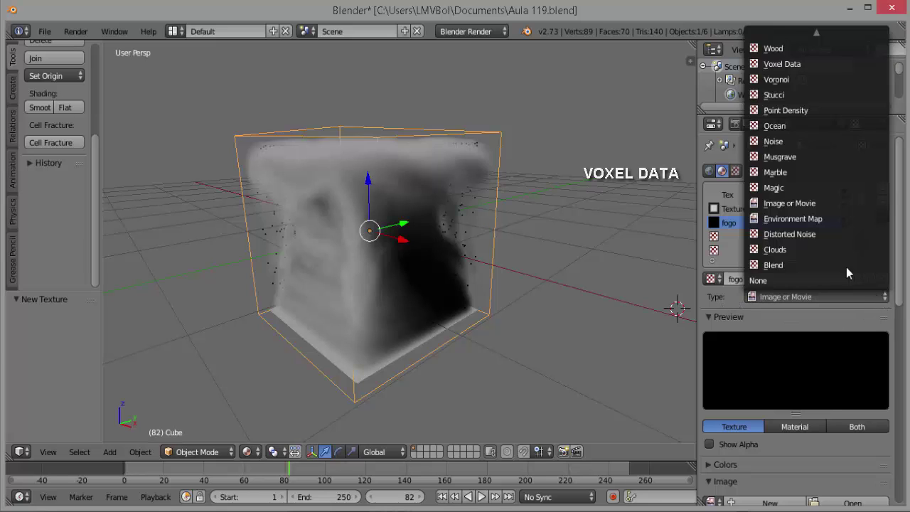
click(808, 63)
scroll(803, 424, down, 3)
scroll(804, 424, down, 1)
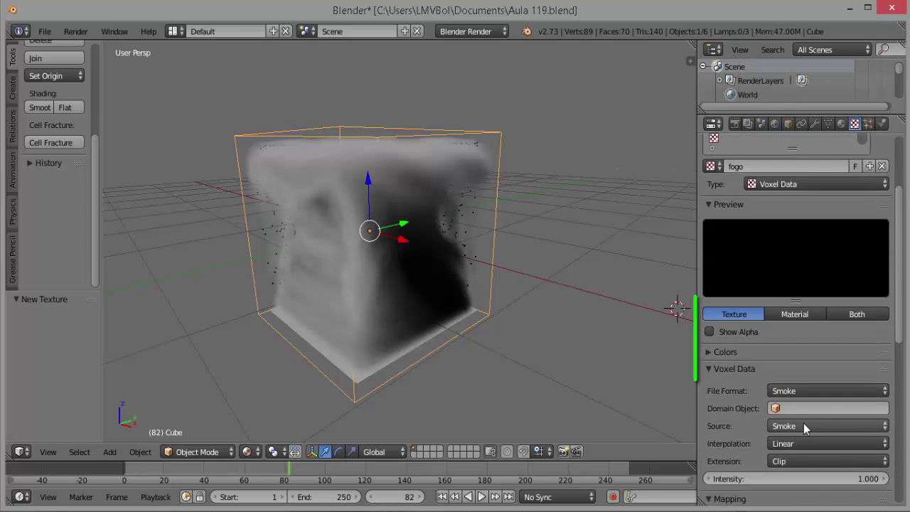
scroll(804, 423, down, 2)
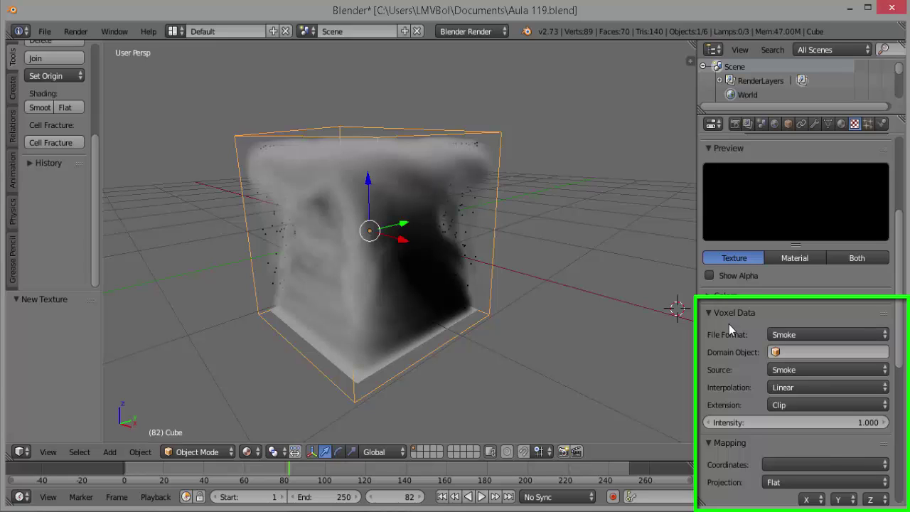
click(793, 353)
click(766, 221)
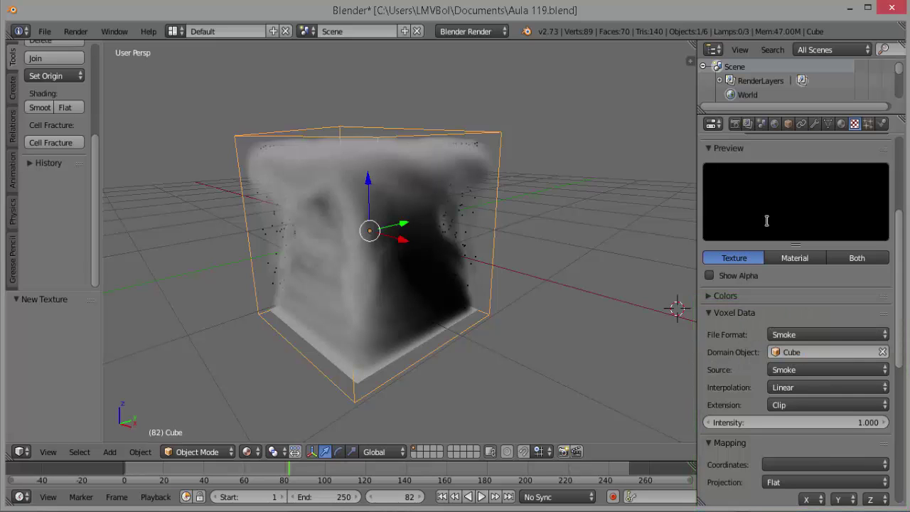
click(794, 371)
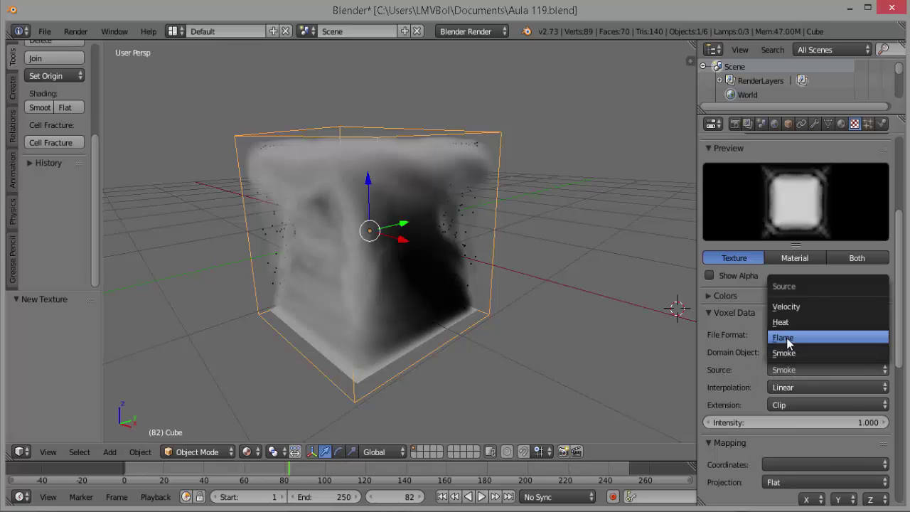
click(786, 337)
click(797, 387)
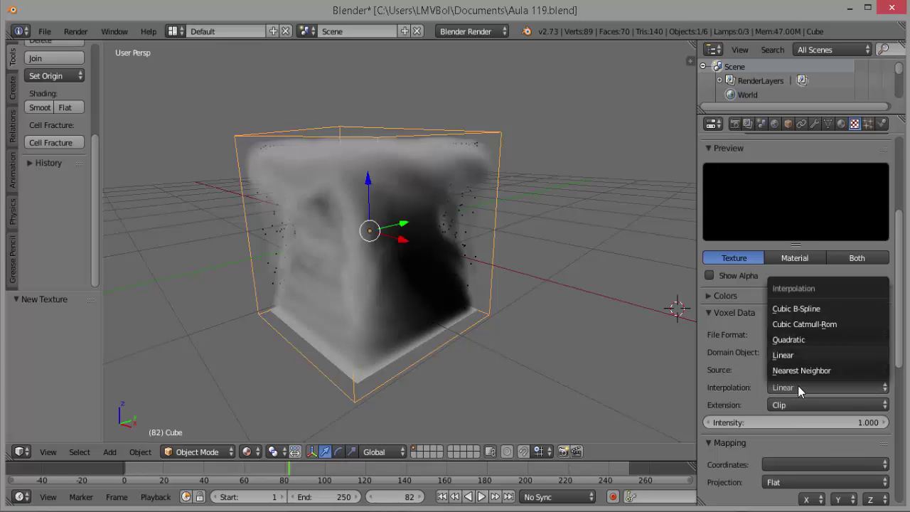
click(788, 310)
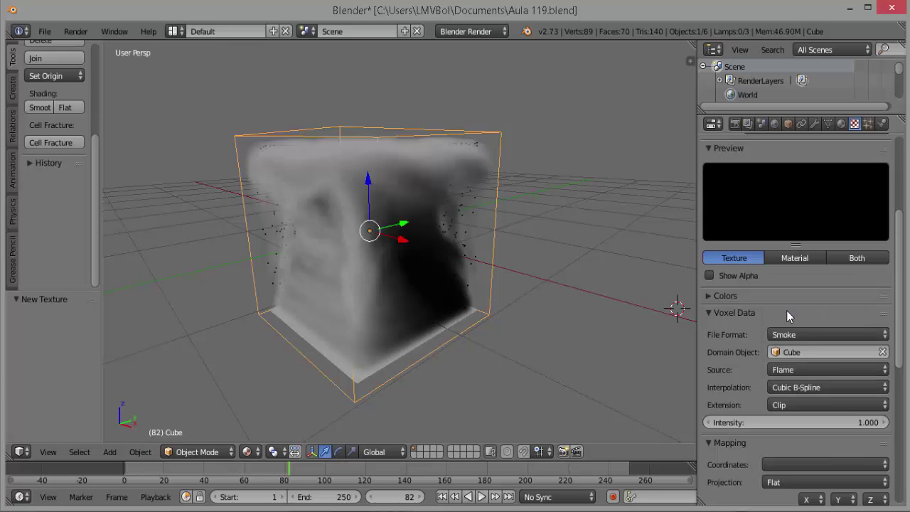
- Map fogo with Generated coordinates and let it drive volume Density and Emission
scroll(726, 449, down, 2)
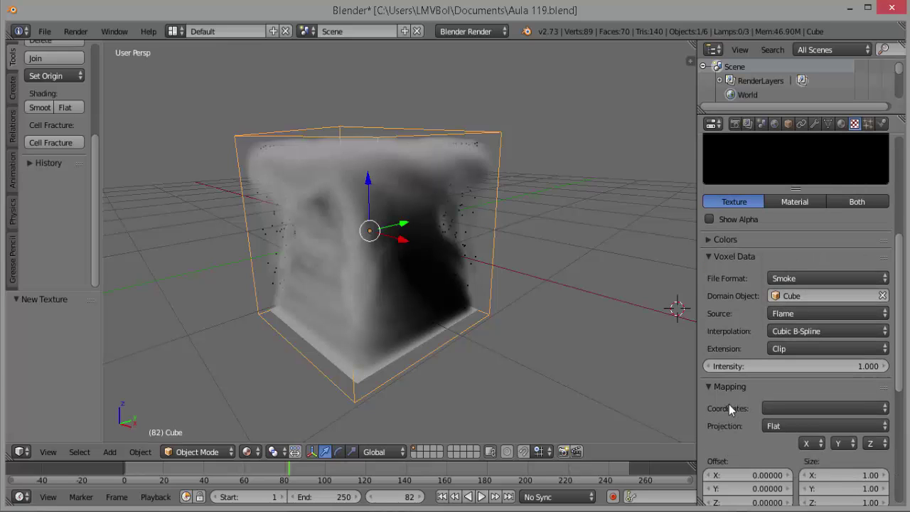
click(806, 408)
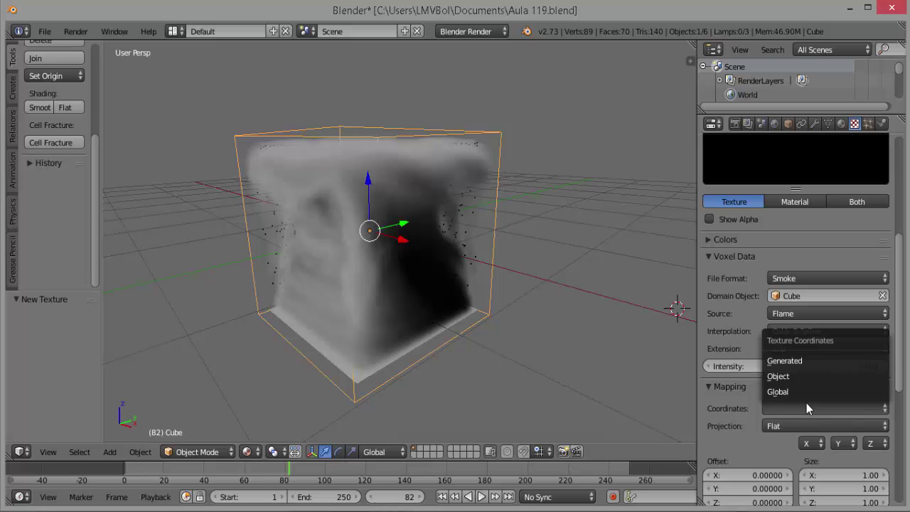
click(800, 361)
scroll(775, 384, down, 4)
scroll(746, 400, down, 3)
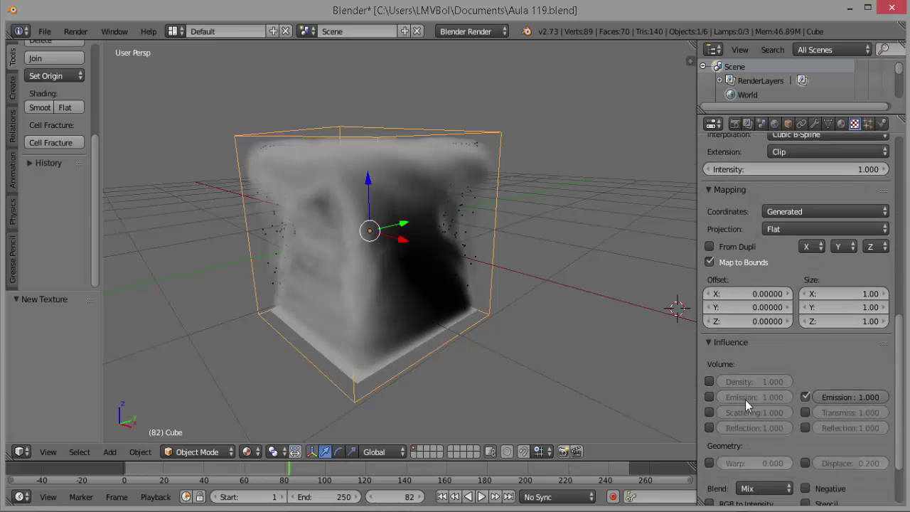
scroll(745, 400, down, 2)
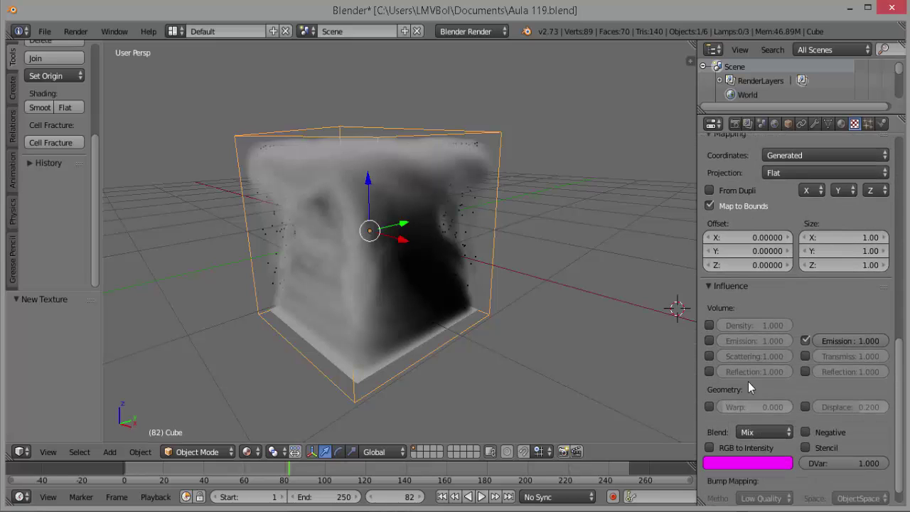
click(710, 326)
click(710, 340)
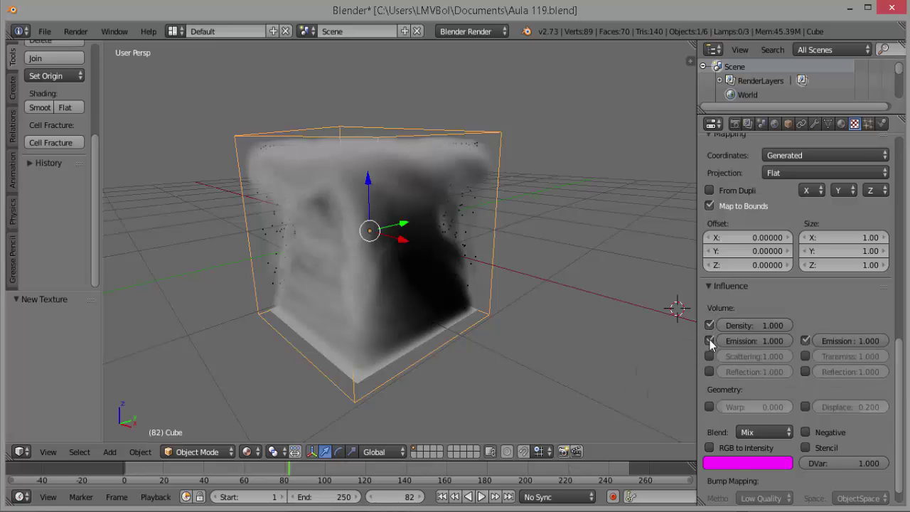
scroll(810, 326, up, 10)
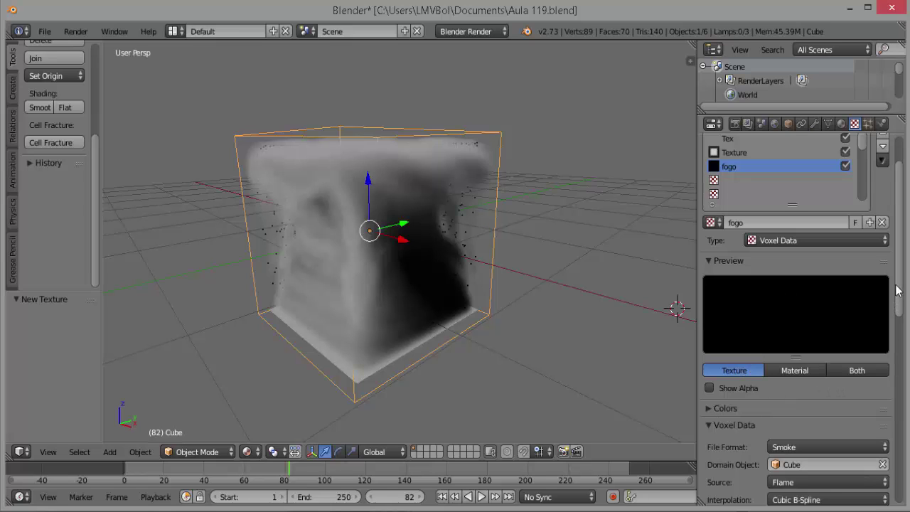
- Enable a colour ramp on fogo and make the left stop red-orange at position 0.568
drag(898, 292, 898, 340)
click(708, 305)
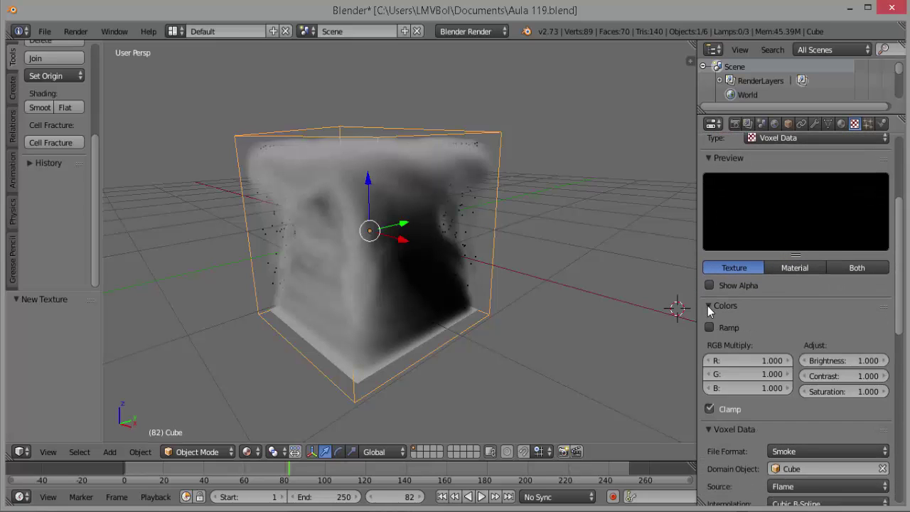
click(710, 327)
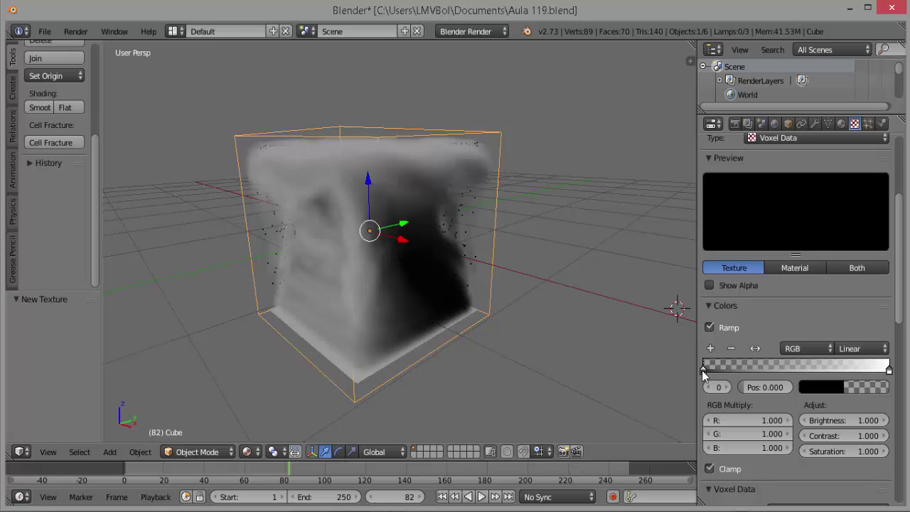
click(820, 386)
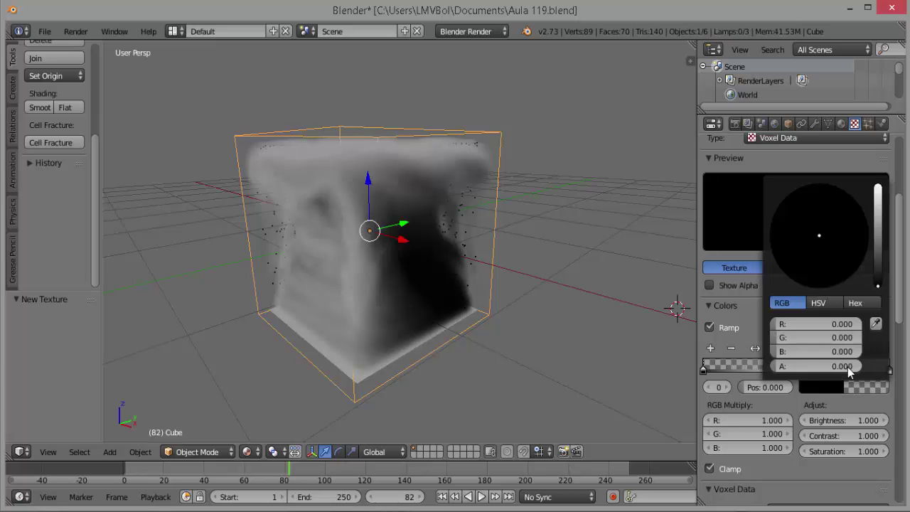
drag(878, 285, 879, 186)
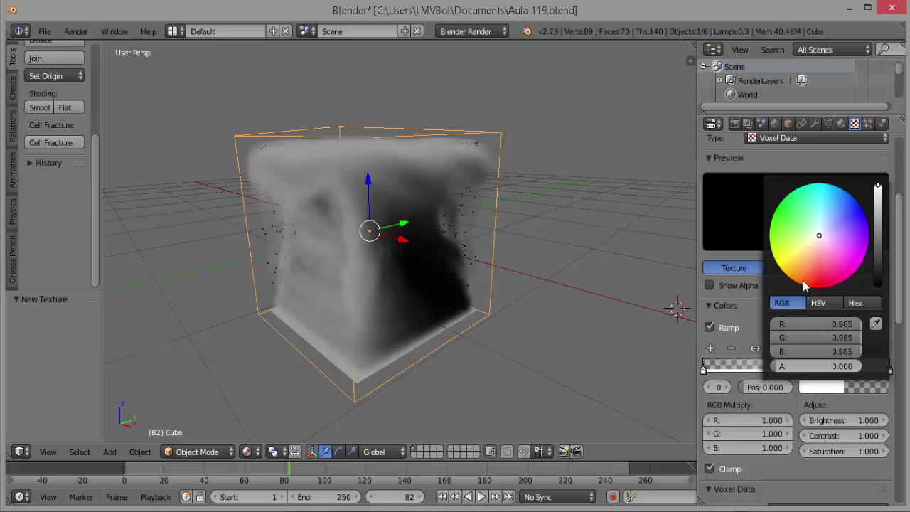
click(807, 280)
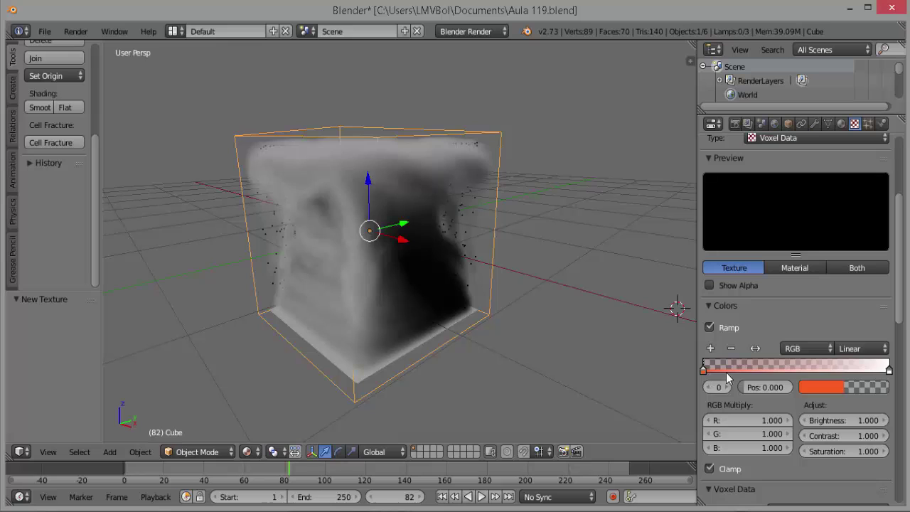
drag(706, 371, 808, 371)
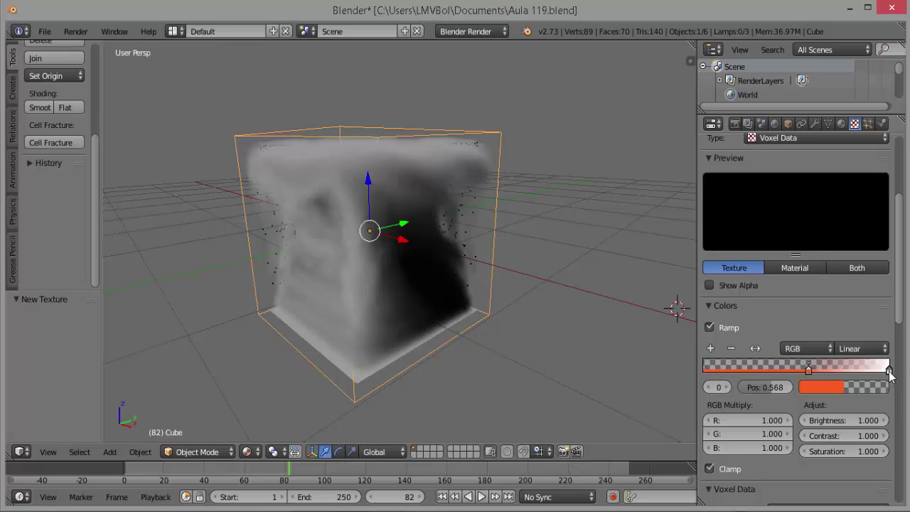
- Set the right ramp stop colour to yellow-orange
click(889, 369)
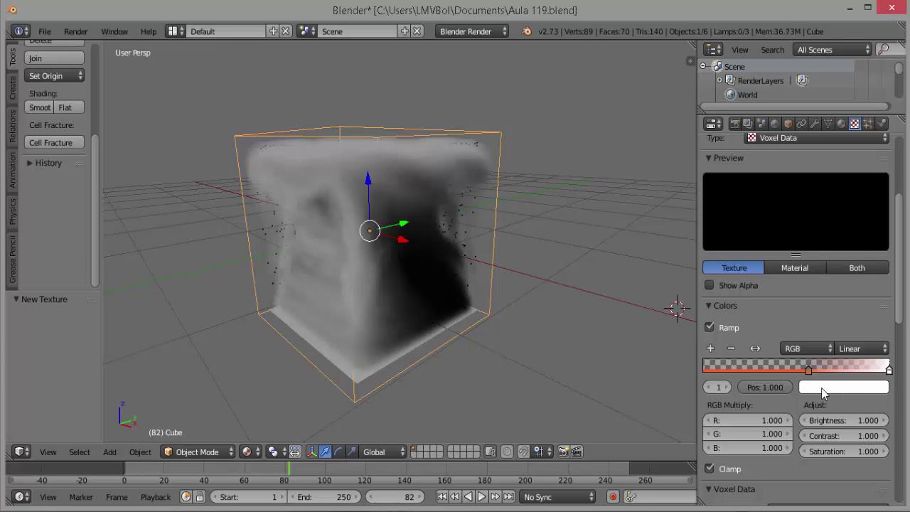
click(823, 389)
click(789, 269)
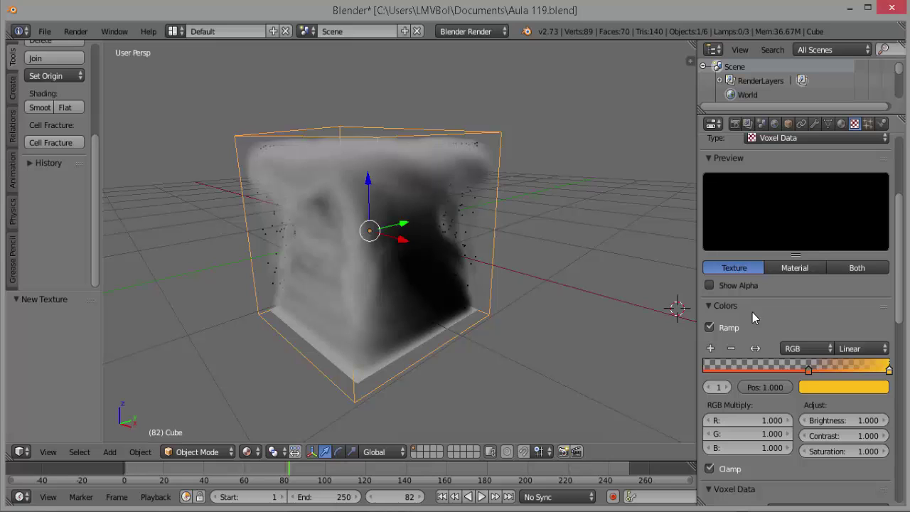
scroll(771, 356, down, 3)
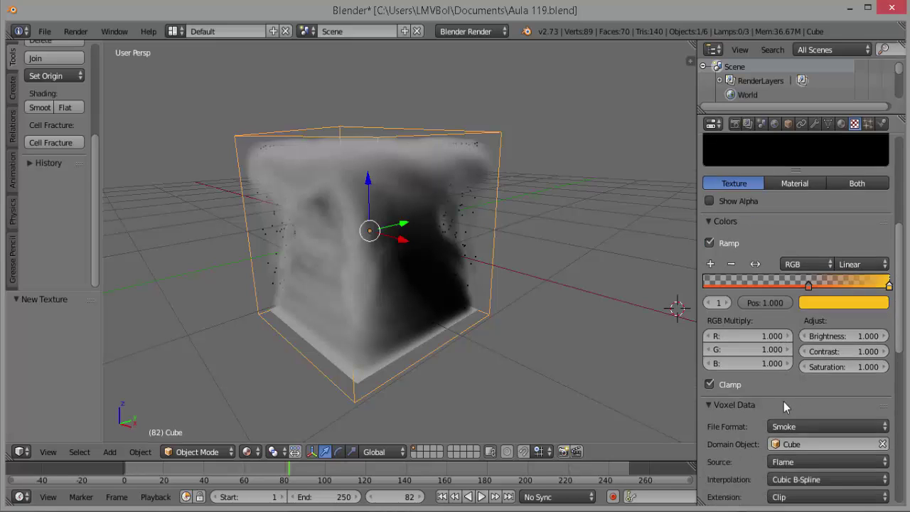
scroll(782, 398, down, 4)
scroll(775, 399, up, 2)
scroll(785, 308, up, 5)
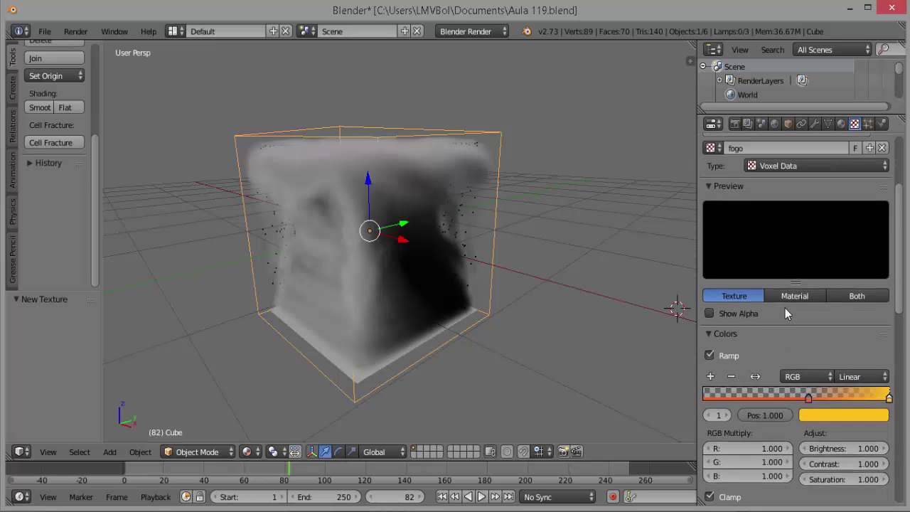
scroll(803, 228, up, 1)
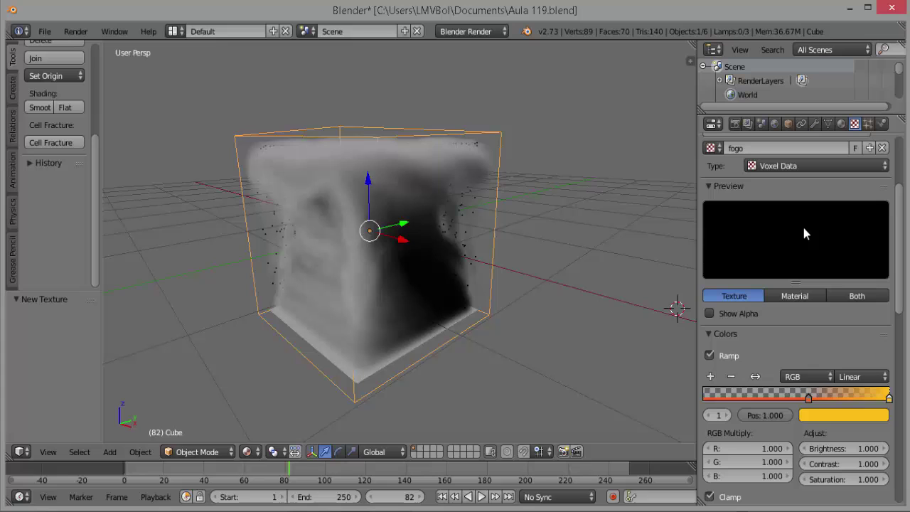
- Test-render the fire at frame 94 and raise fogo's brightness to 1.400
click(482, 498)
click(483, 498)
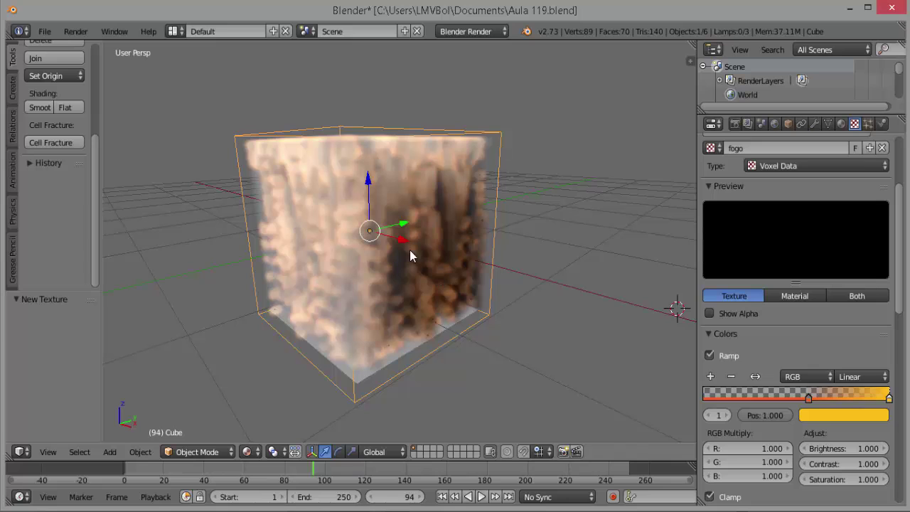
key(F12)
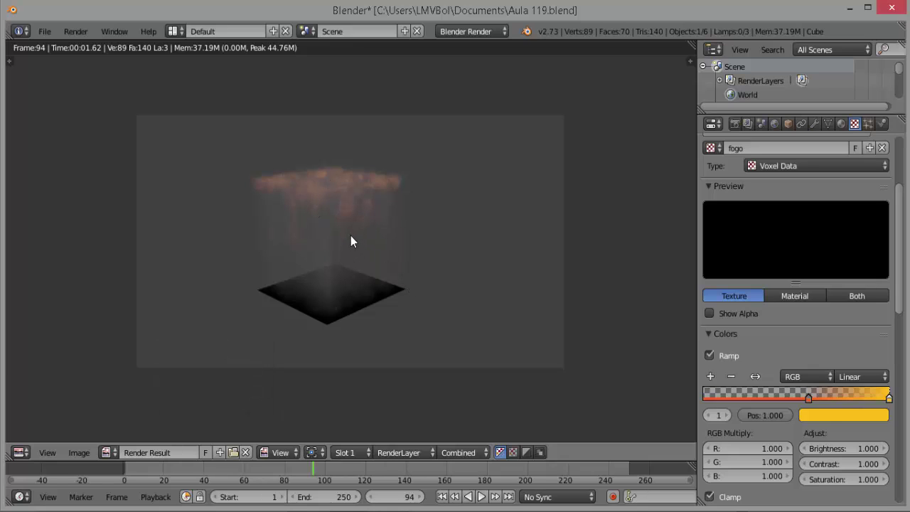
scroll(351, 236, up, 2)
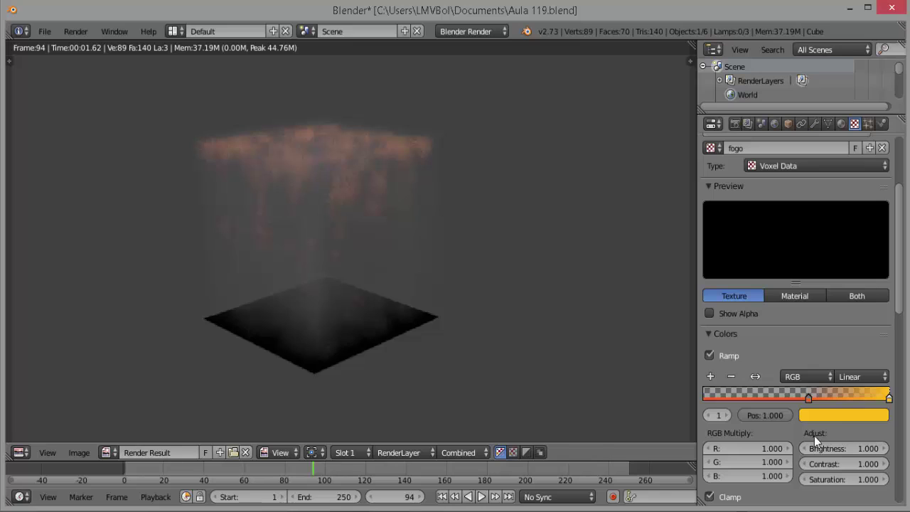
drag(836, 450, 864, 450)
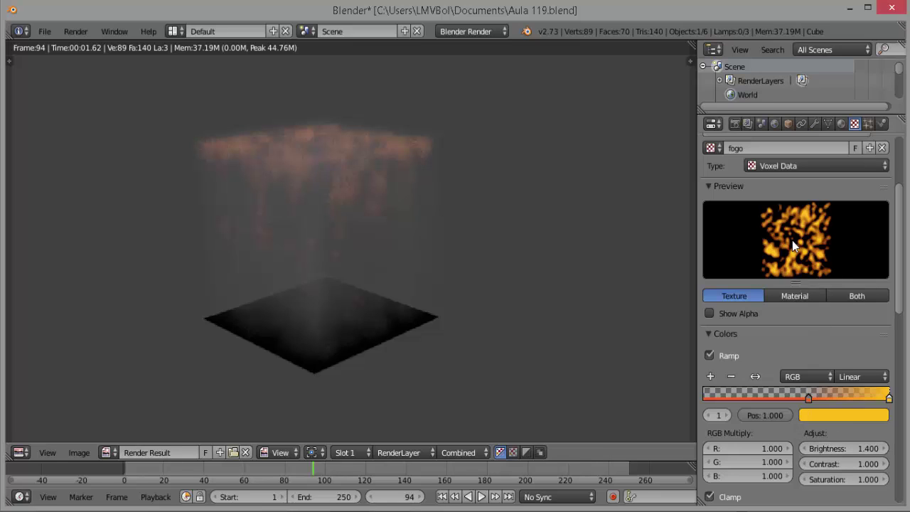
key(Escape)
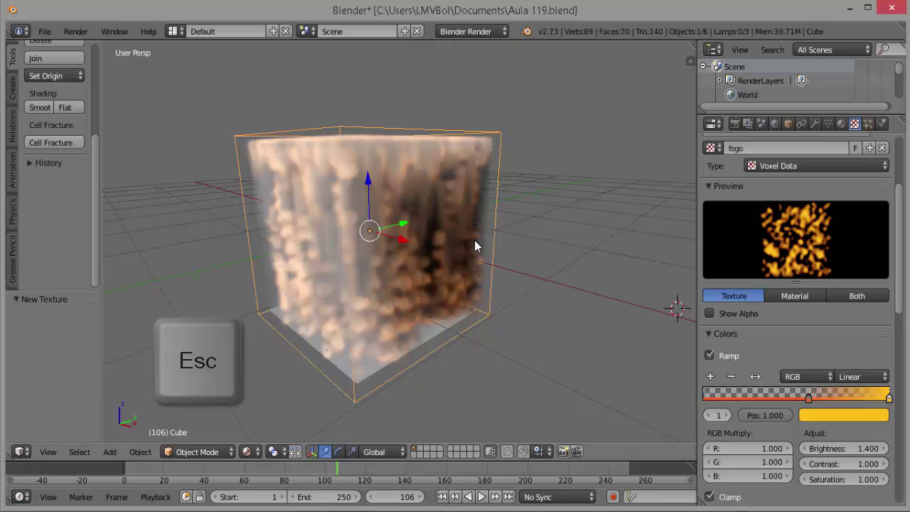
- Advance the animation to frame 139 and test-render the flames there
click(481, 497)
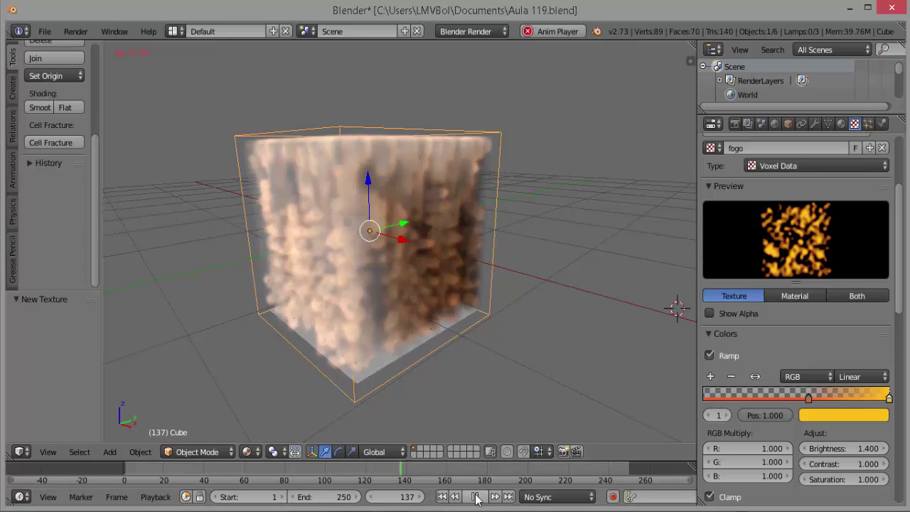
click(477, 497)
key(F12)
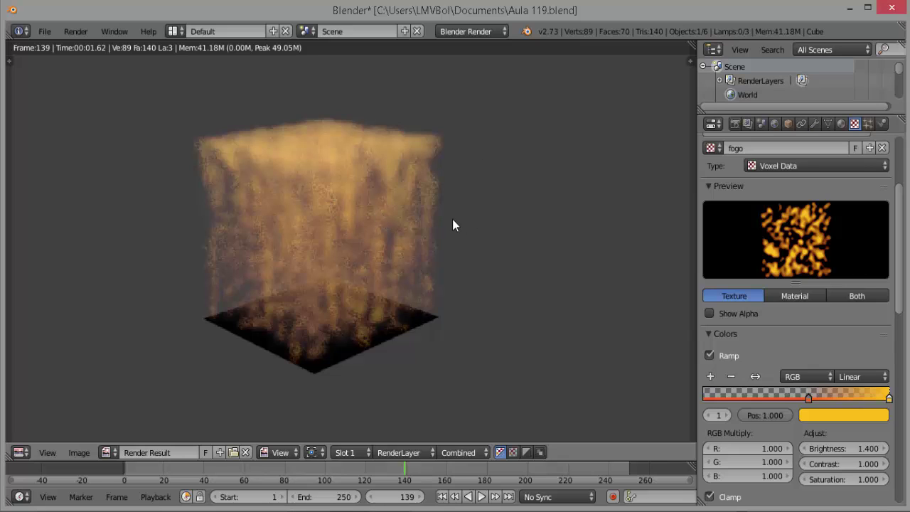
scroll(381, 263, down, 1)
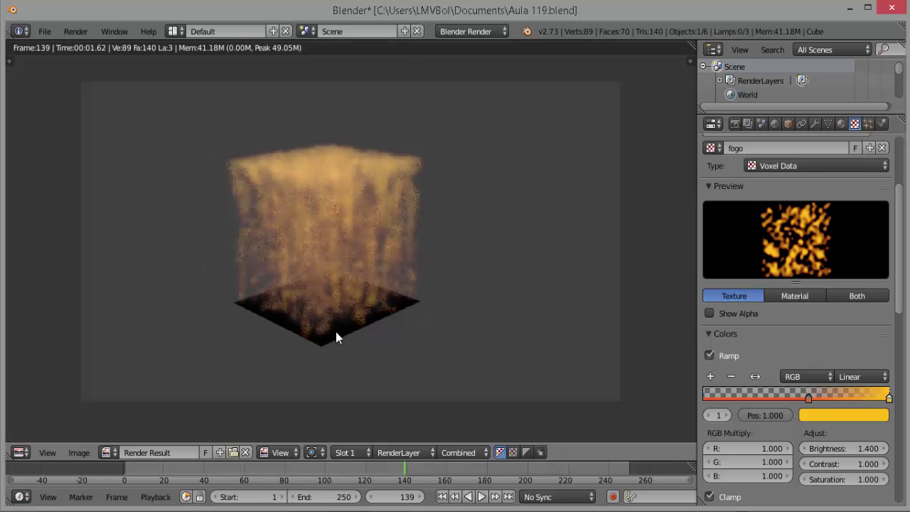
key(Escape)
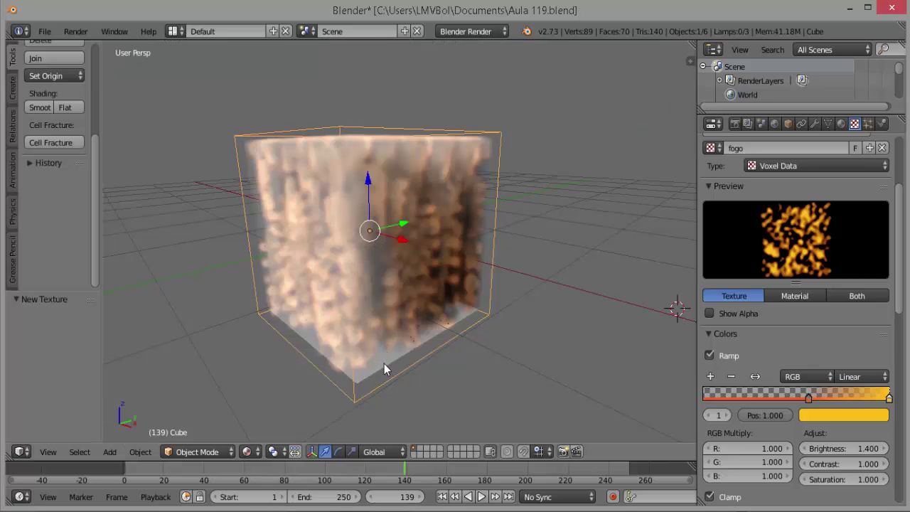
- Hide the Plane from the viewport and render in the Outliner, then re-render frame 139
right_click(385, 364)
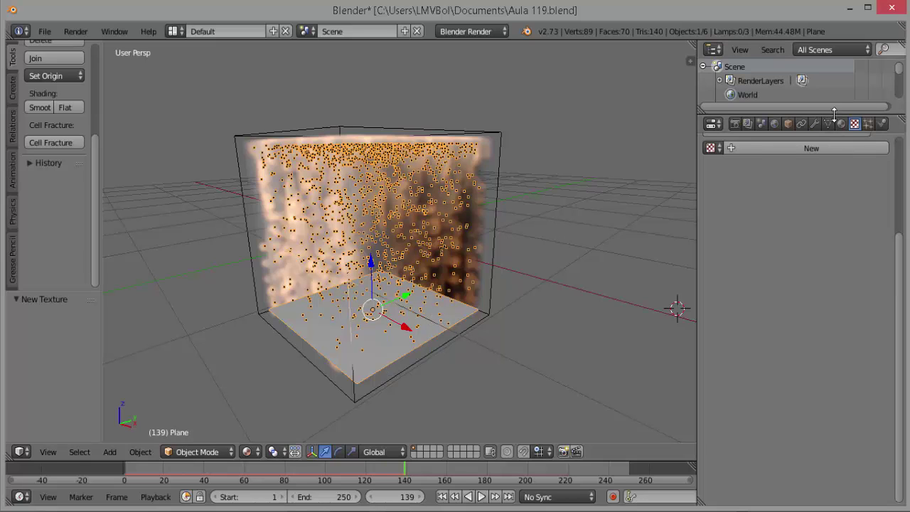
drag(837, 114, 843, 243)
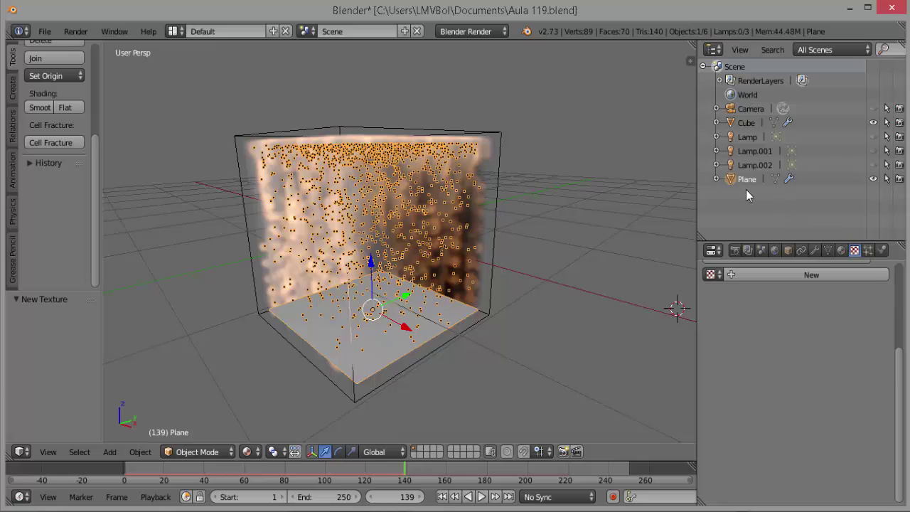
click(874, 180)
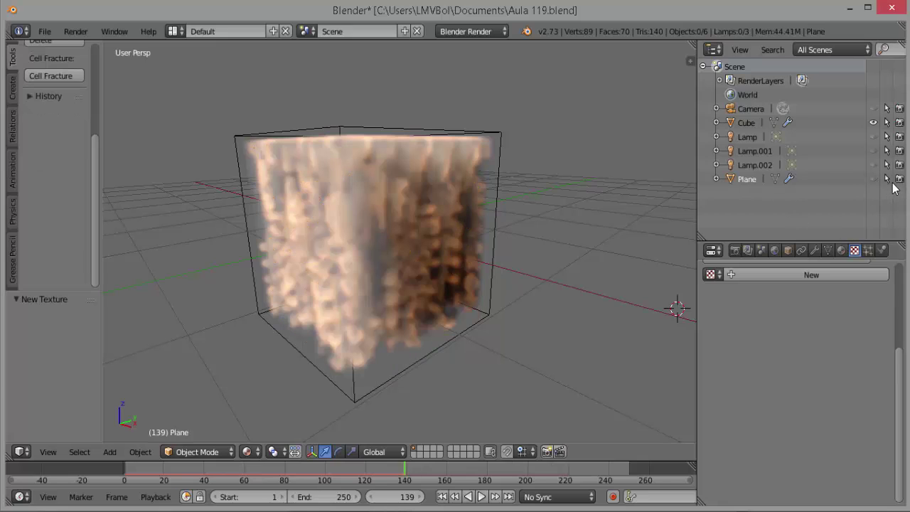
click(900, 179)
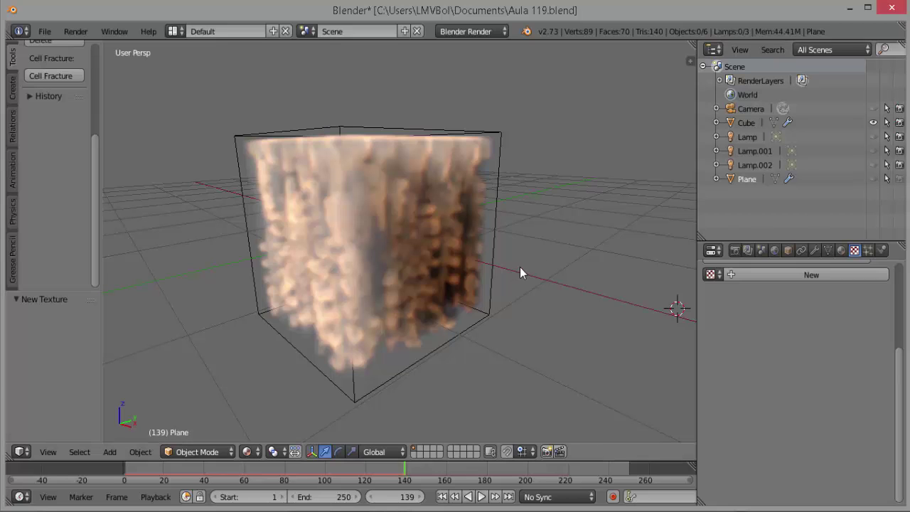
key(F12)
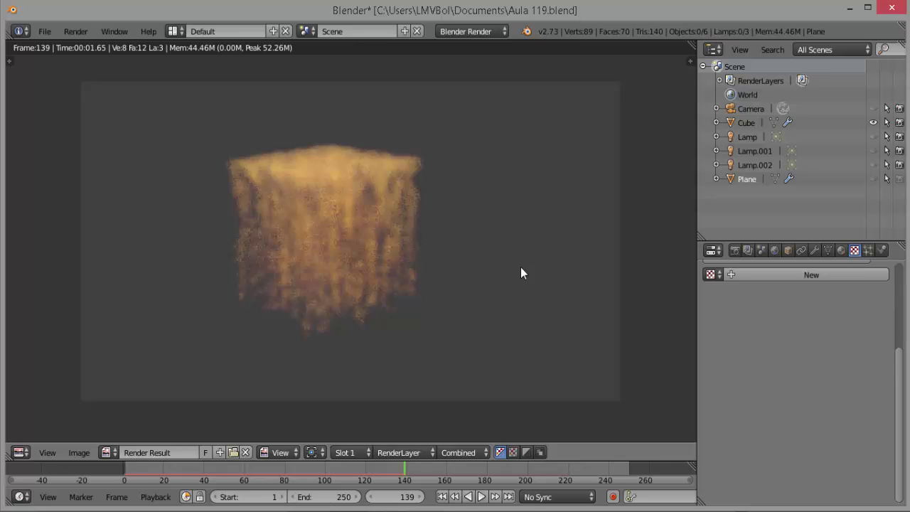
key(Escape)
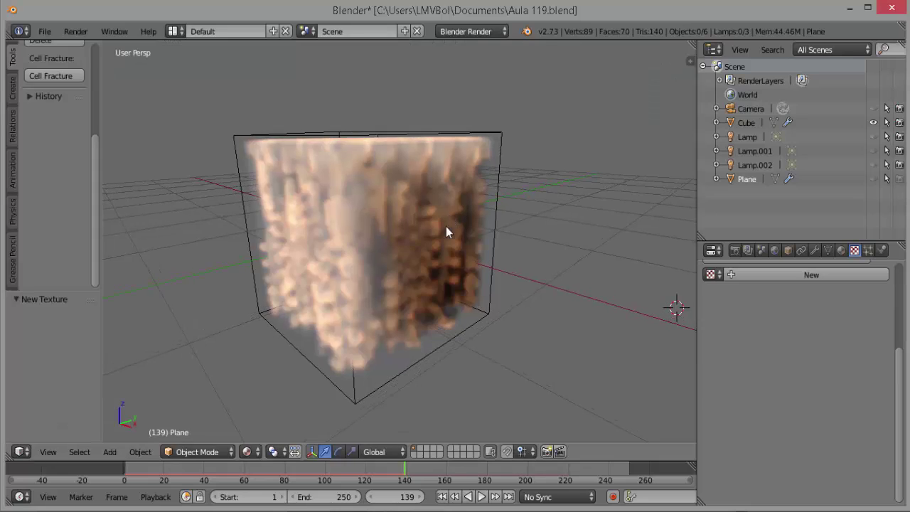
mouse_move(446, 226)
middle_down()
mouse_move(423, 284)
mouse_move(362, 295)
mouse_move(208, 206)
mouse_move(138, 253)
mouse_move(193, 328)
middle_up()
mouse_move(379, 292)
middle_down()
mouse_move(507, 193)
mouse_move(560, 192)
mouse_move(616, 207)
mouse_move(605, 203)
middle_up()
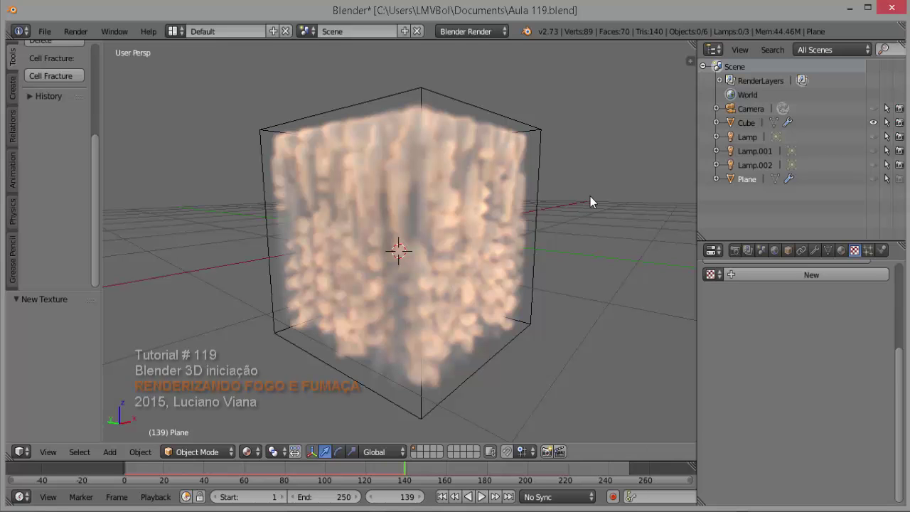
mouse_move(587, 206)
middle_down()
mouse_move(468, 235)
mouse_move(380, 202)
mouse_move(563, 187)
mouse_move(621, 192)
middle_up()
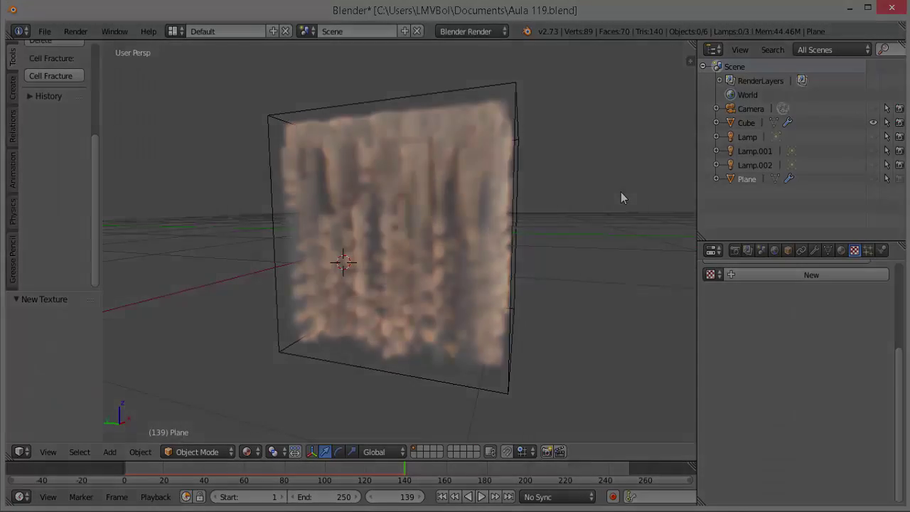